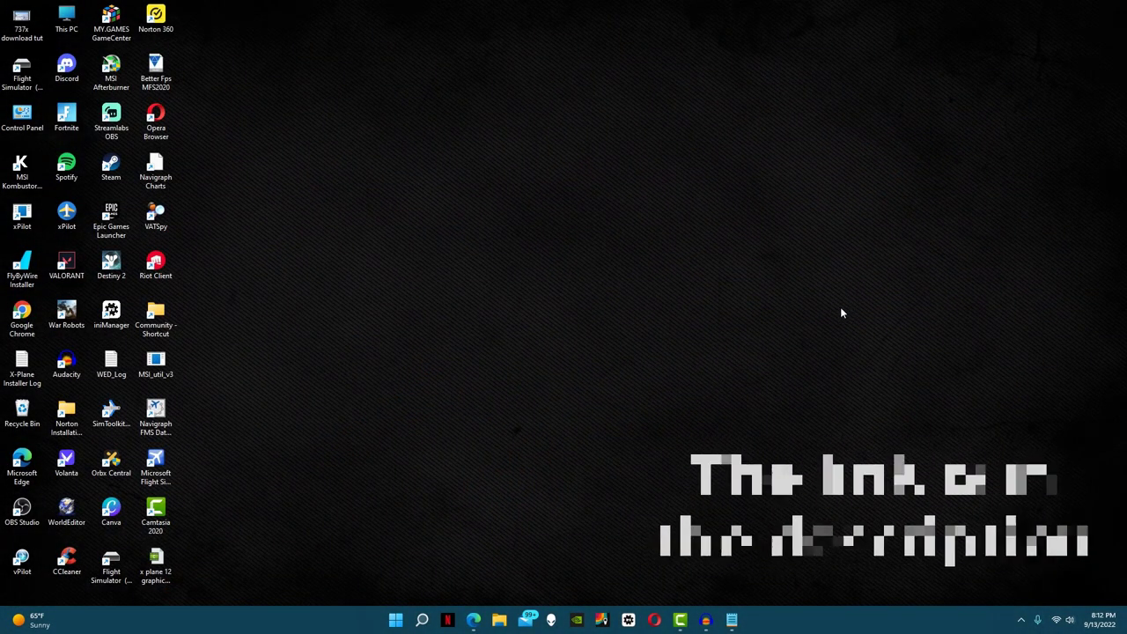
# Extract Ortho4XP.7z in Downloads with 7-Zip's Extract Here.
pyautogui.click(499, 619)
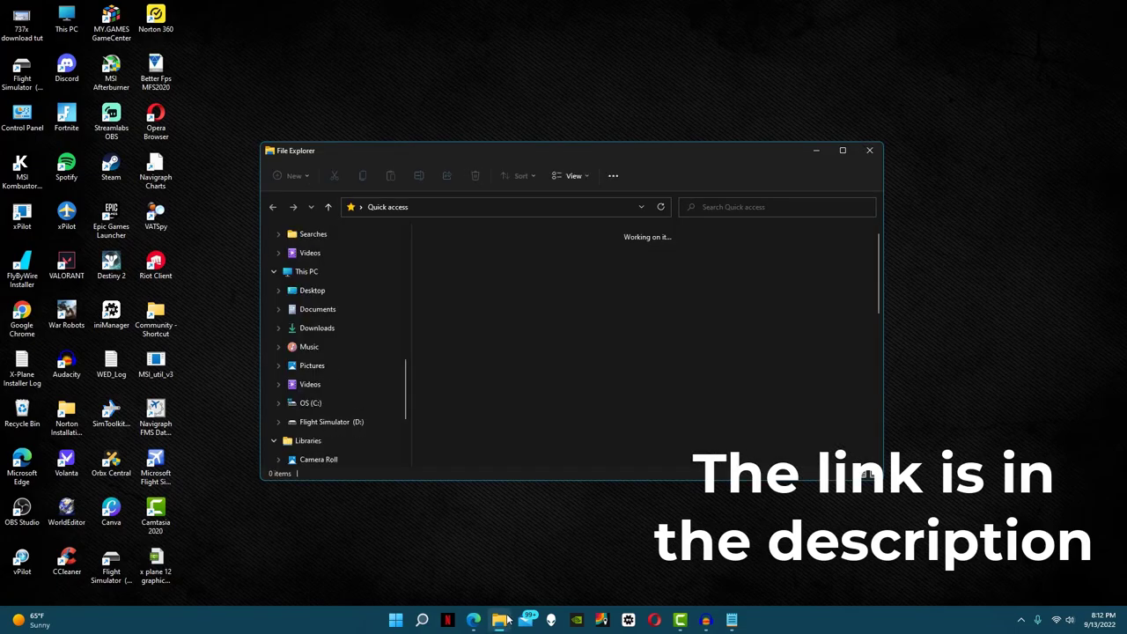
pyautogui.click(315, 329)
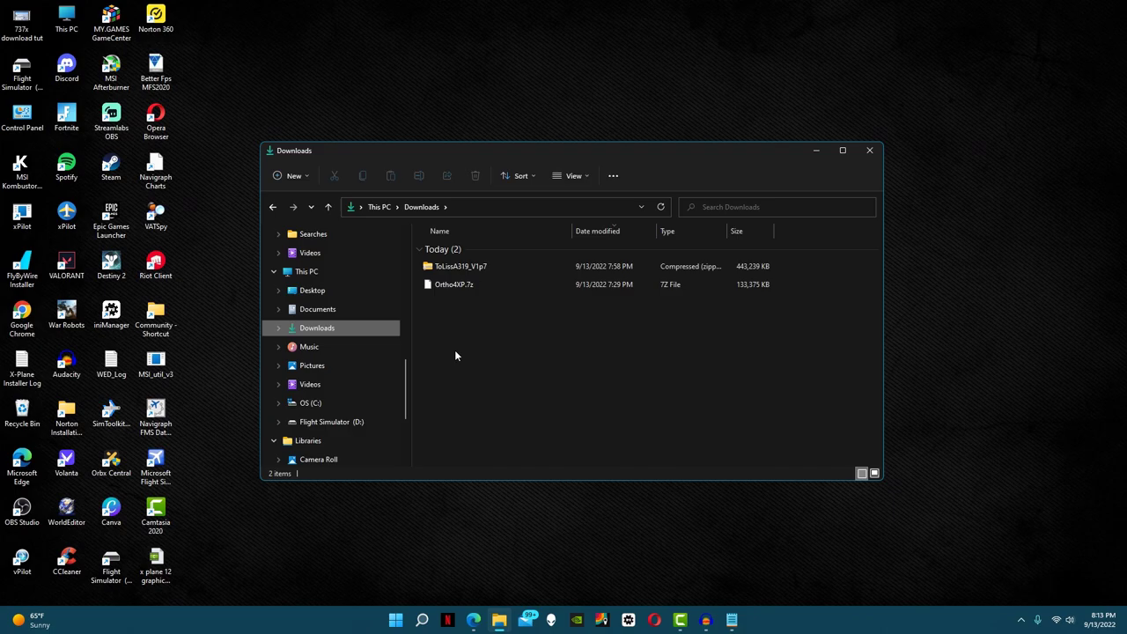
pyautogui.rightClick(463, 286)
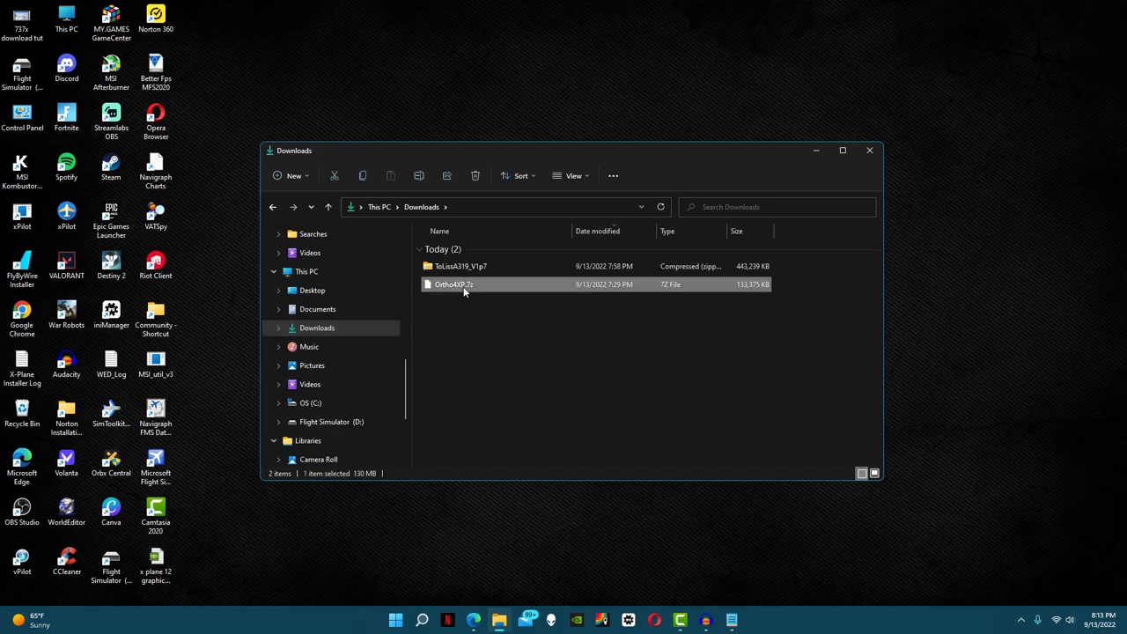
pyautogui.click(493, 452)
pyautogui.moveTo(532, 346)
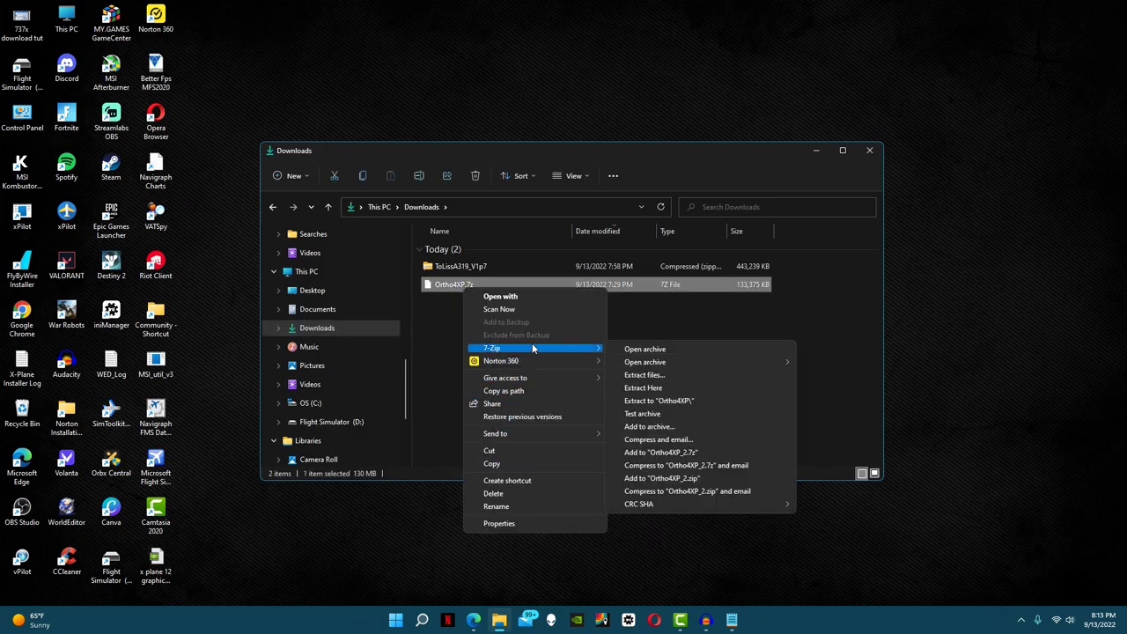
pyautogui.click(647, 389)
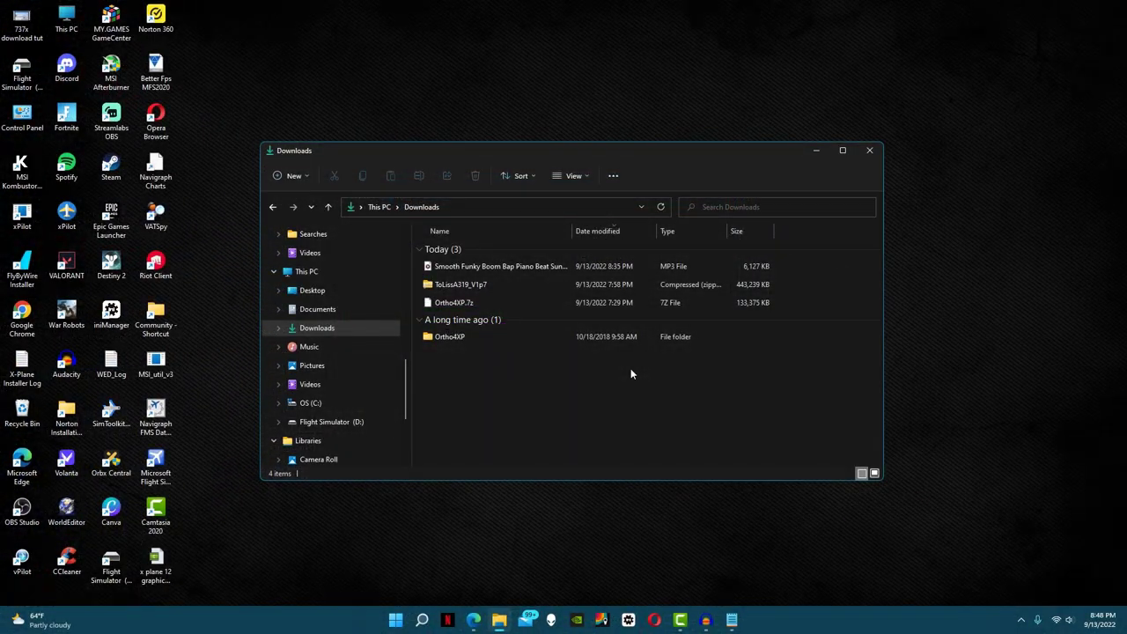
# Launch Ortho4XP_v130.exe from the extracted Ortho4XP Binary folder.
pyautogui.doubleClick(581, 338)
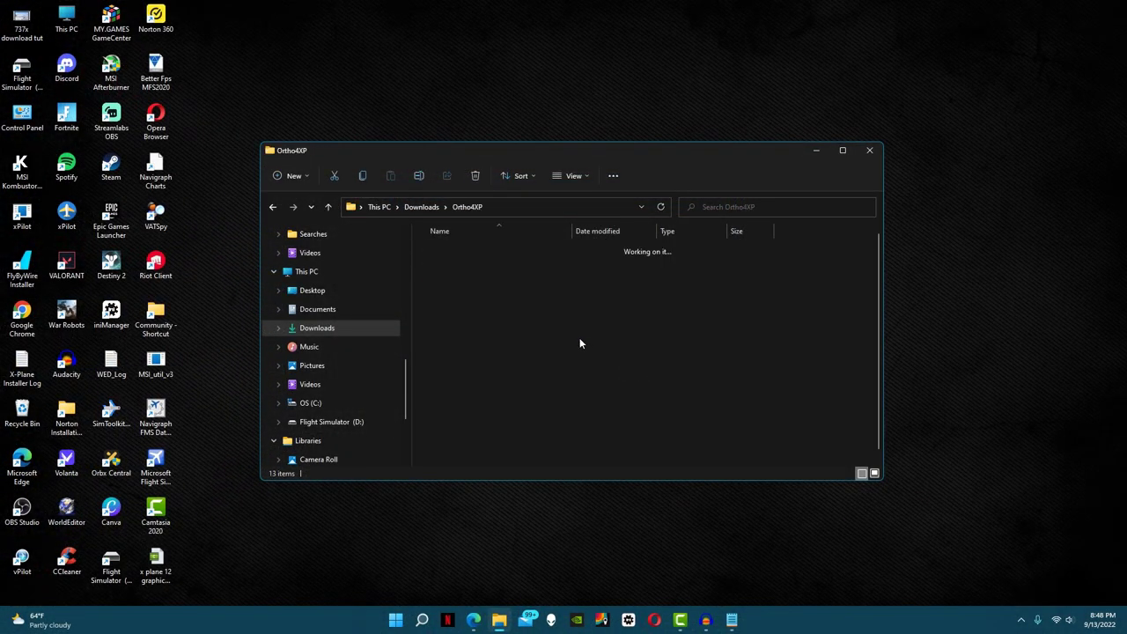
pyautogui.doubleClick(474, 258)
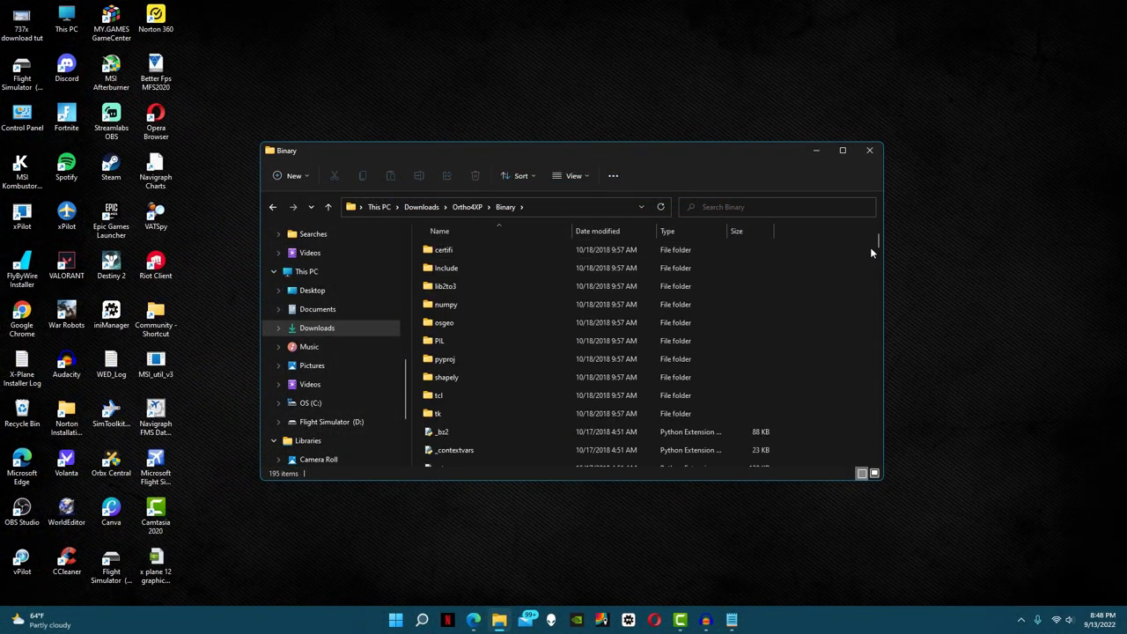
pyautogui.moveTo(875, 247); pyautogui.dragTo(877, 411)
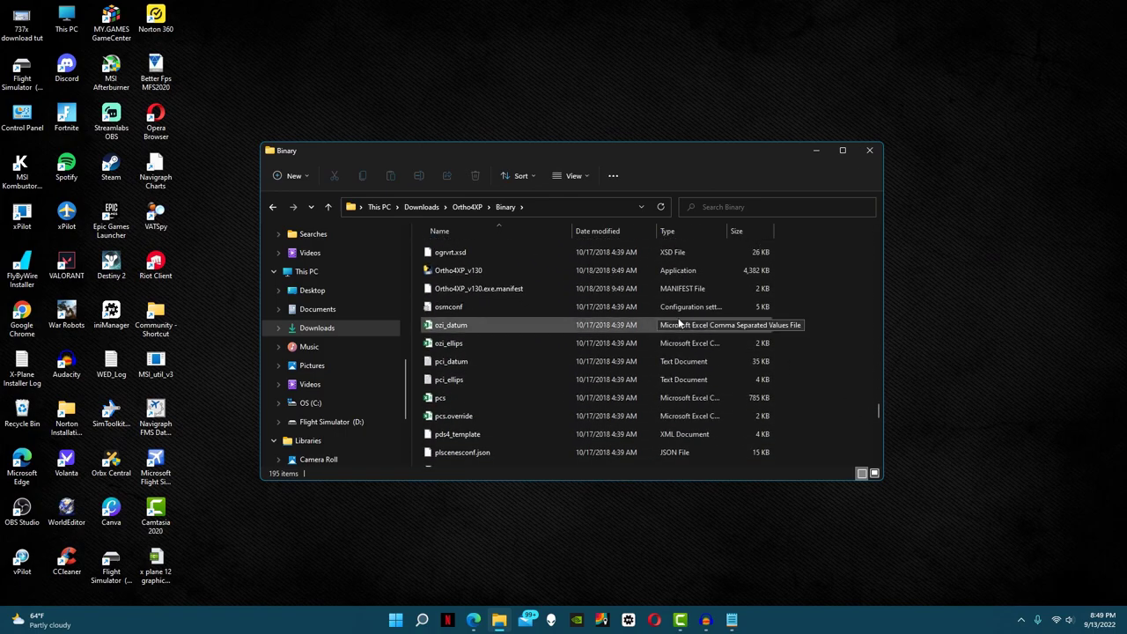
pyautogui.doubleClick(541, 268)
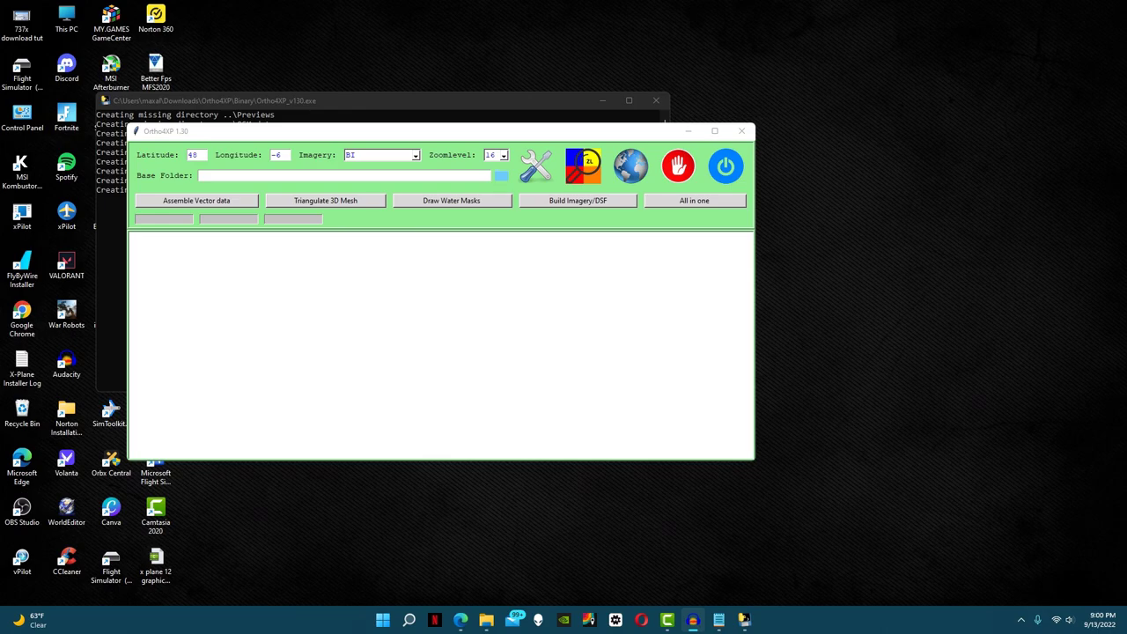
# Keep BI as the imagery provider and 16 as the zoom level.
pyautogui.click(359, 156)
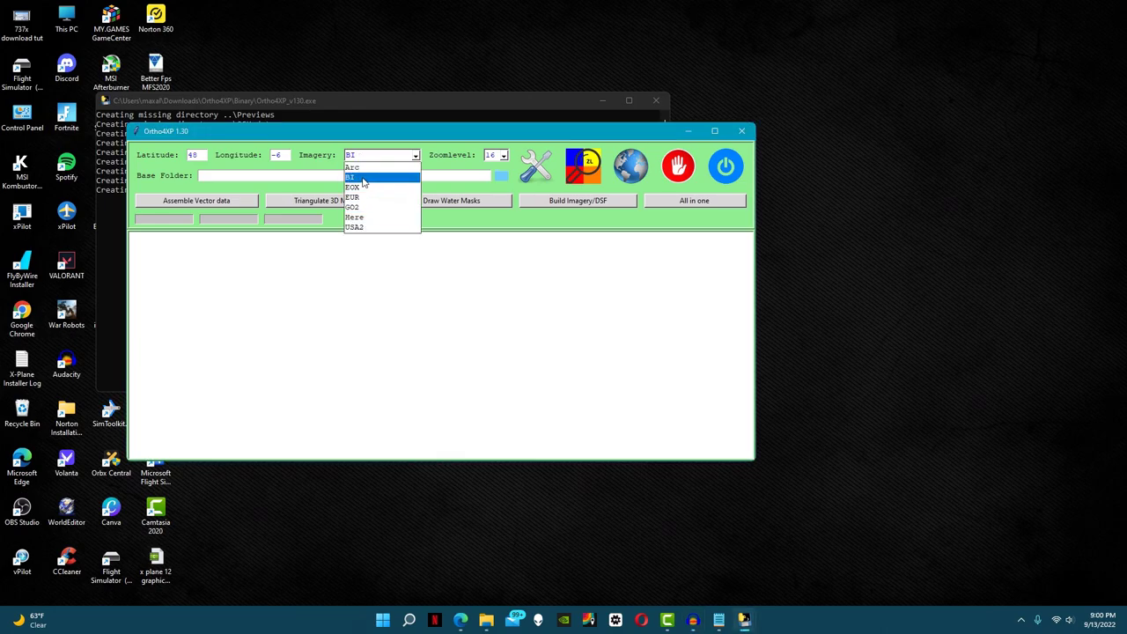
pyautogui.click(362, 179)
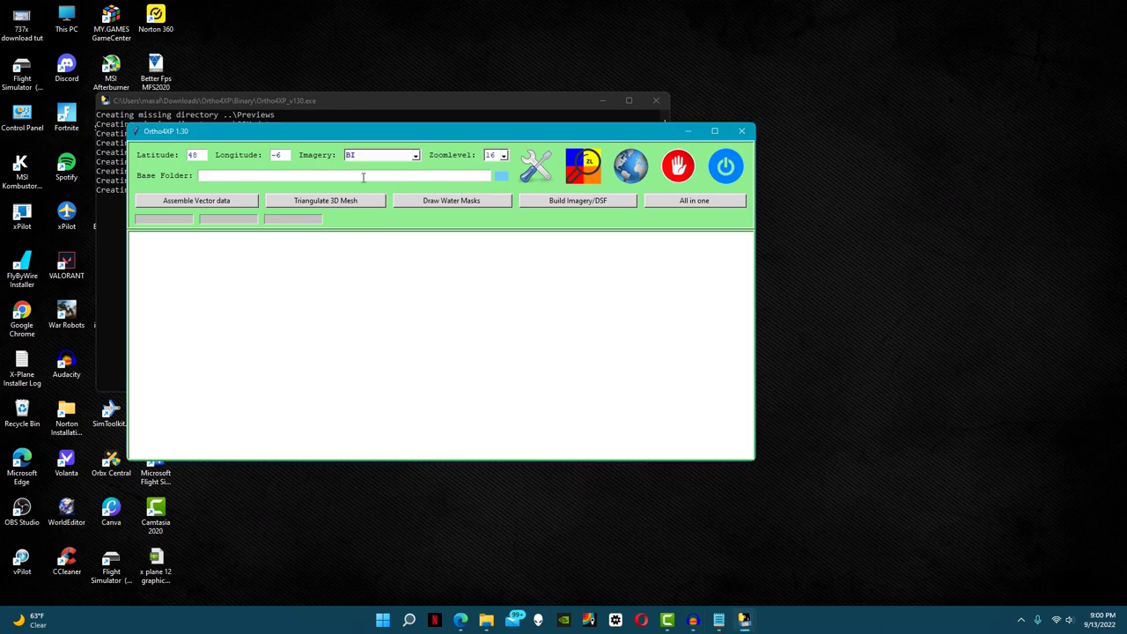
pyautogui.click(491, 159)
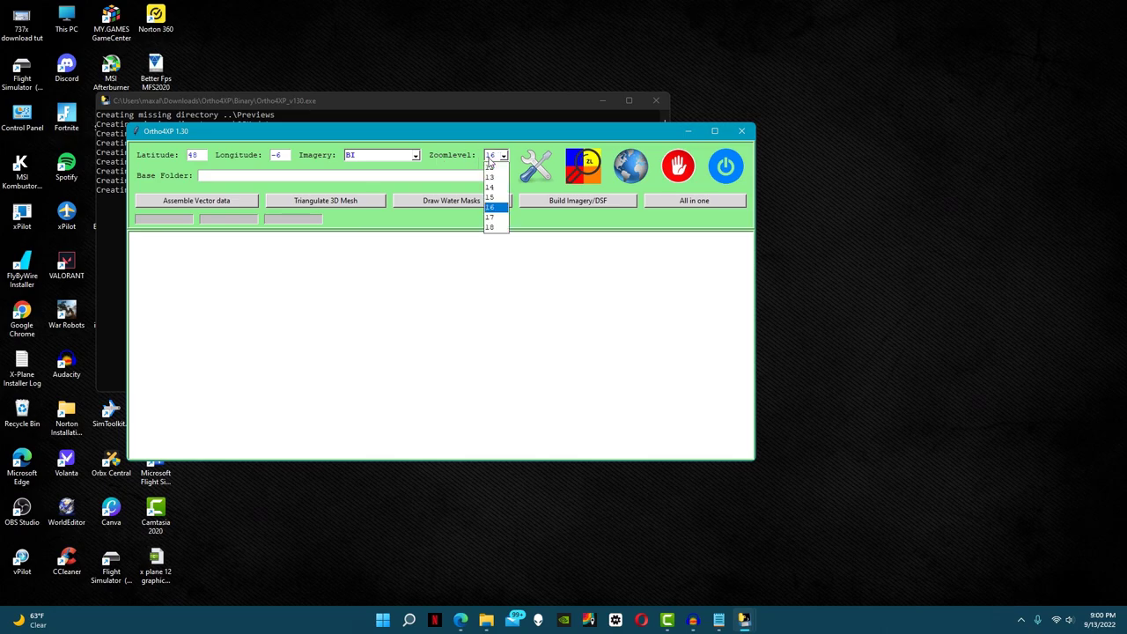
pyautogui.click(491, 210)
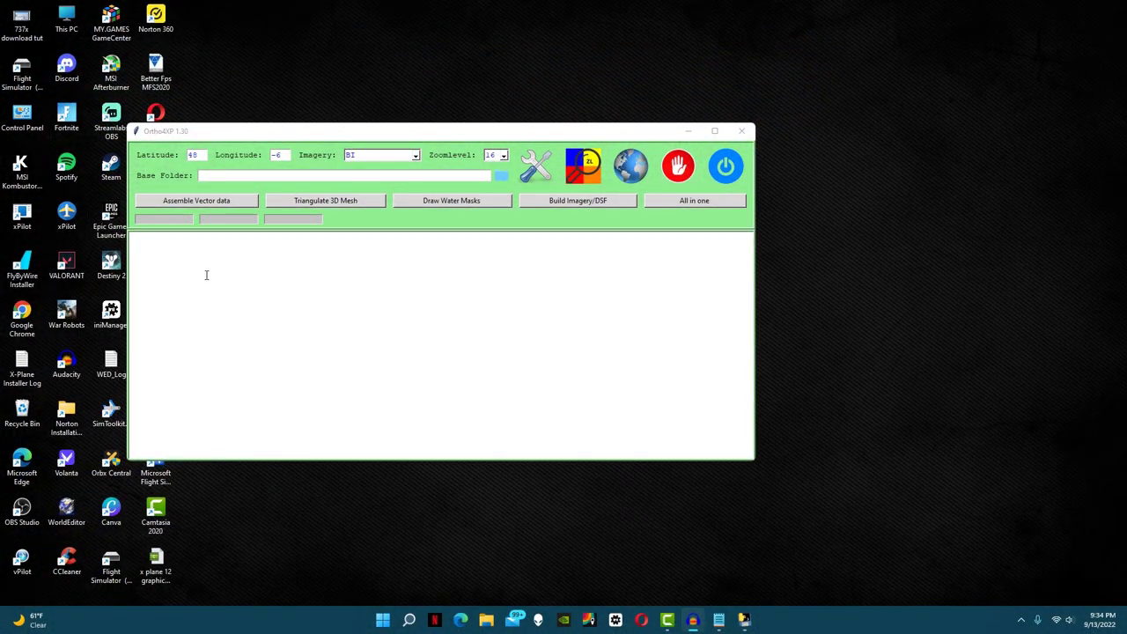
# In the Ortho4XP config, set custom_scenery_dir to D:/X-Plane 12/Custom Scenery.
pyautogui.click(536, 167)
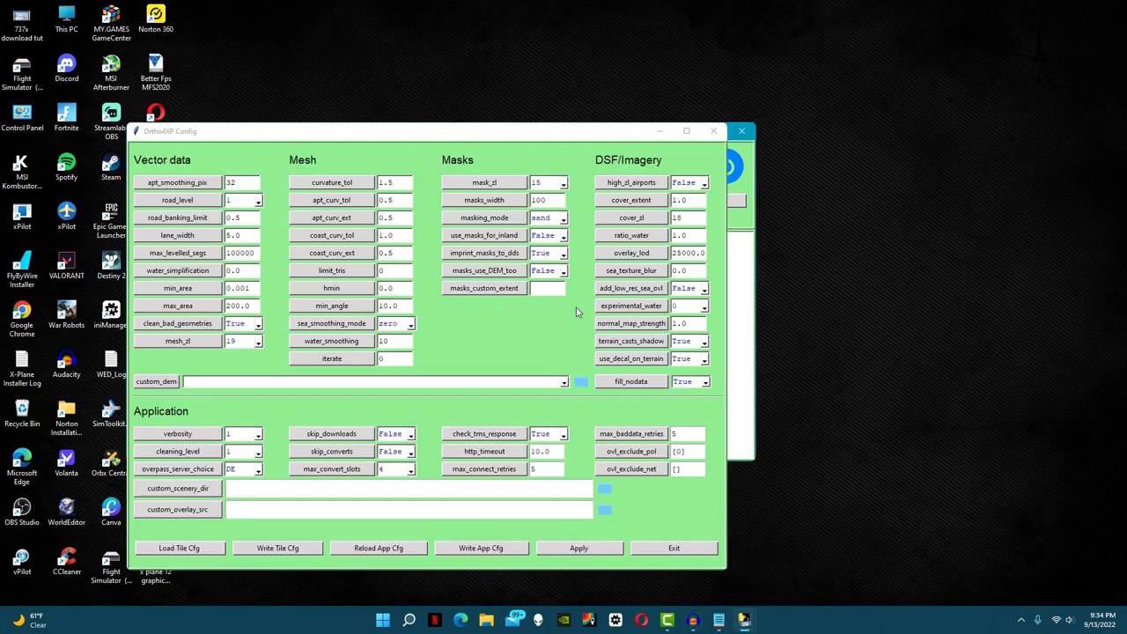
pyautogui.click(607, 490)
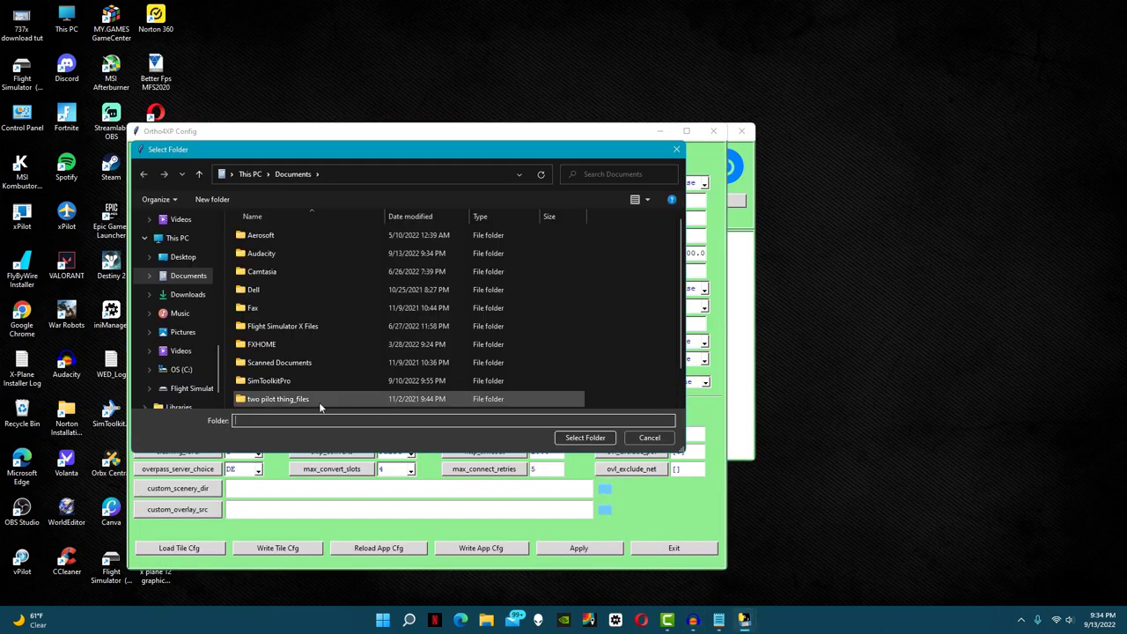
pyautogui.click(192, 389)
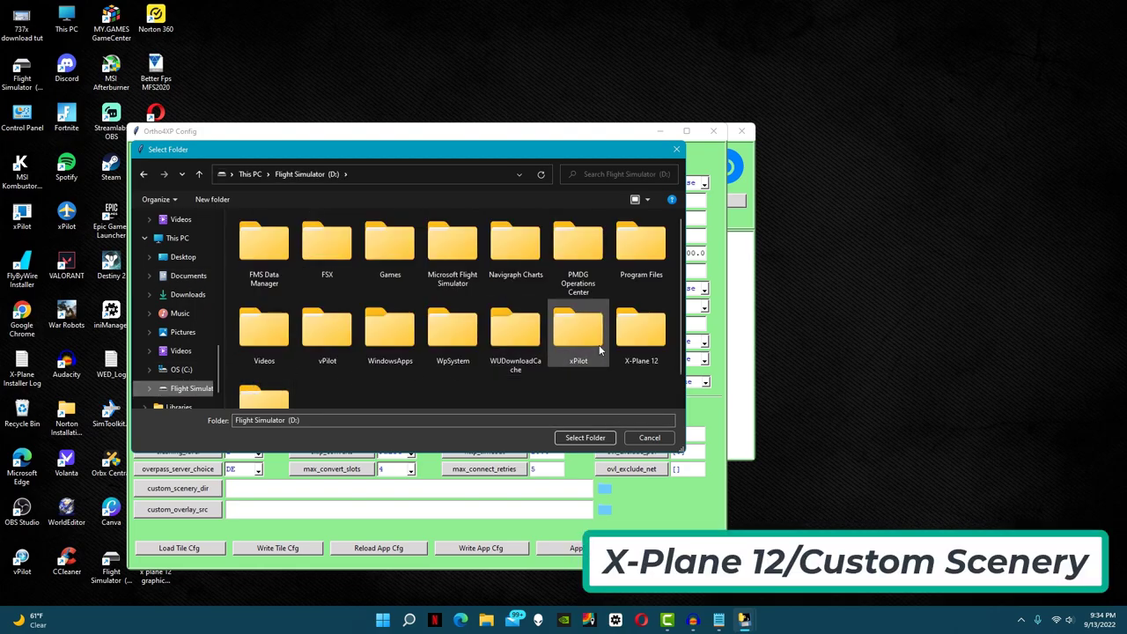
pyautogui.doubleClick(642, 338)
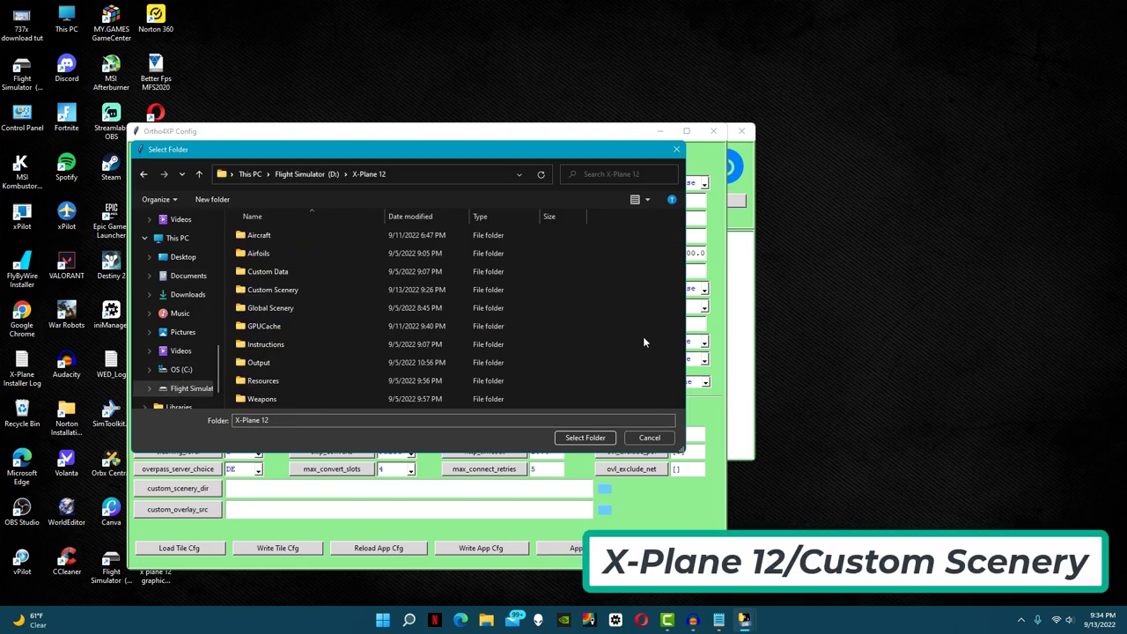
pyautogui.doubleClick(329, 290)
pyautogui.click(585, 438)
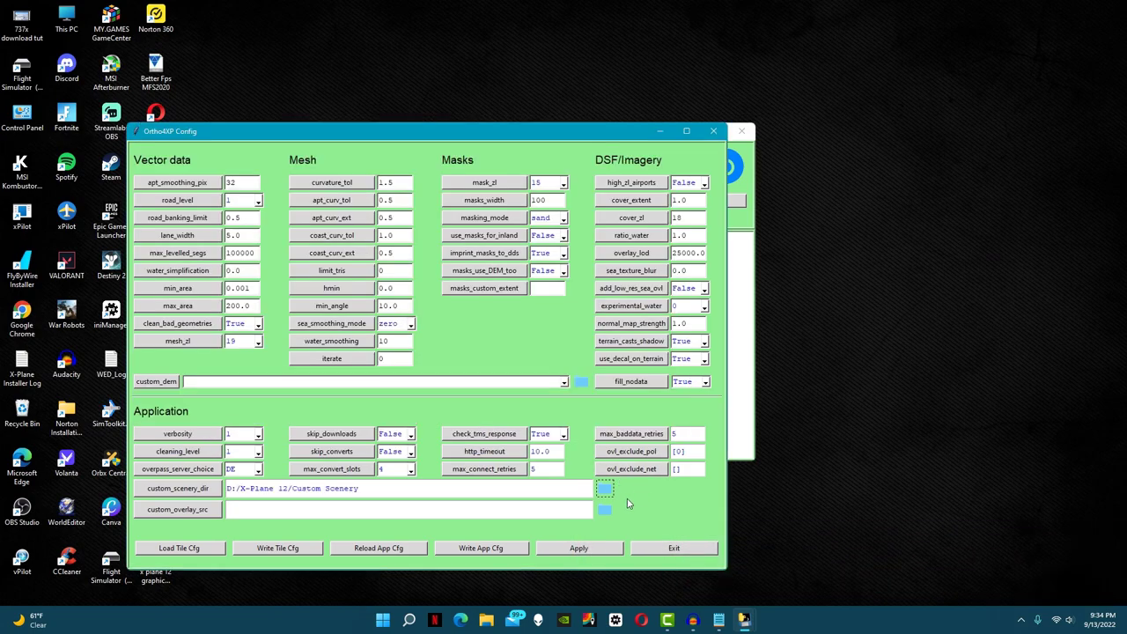
# Set custom_overlay_src to D:/X-Plane 12/Global Scenery/X-Plane 12 Global Scenery, then apply and close the config.
pyautogui.click(604, 509)
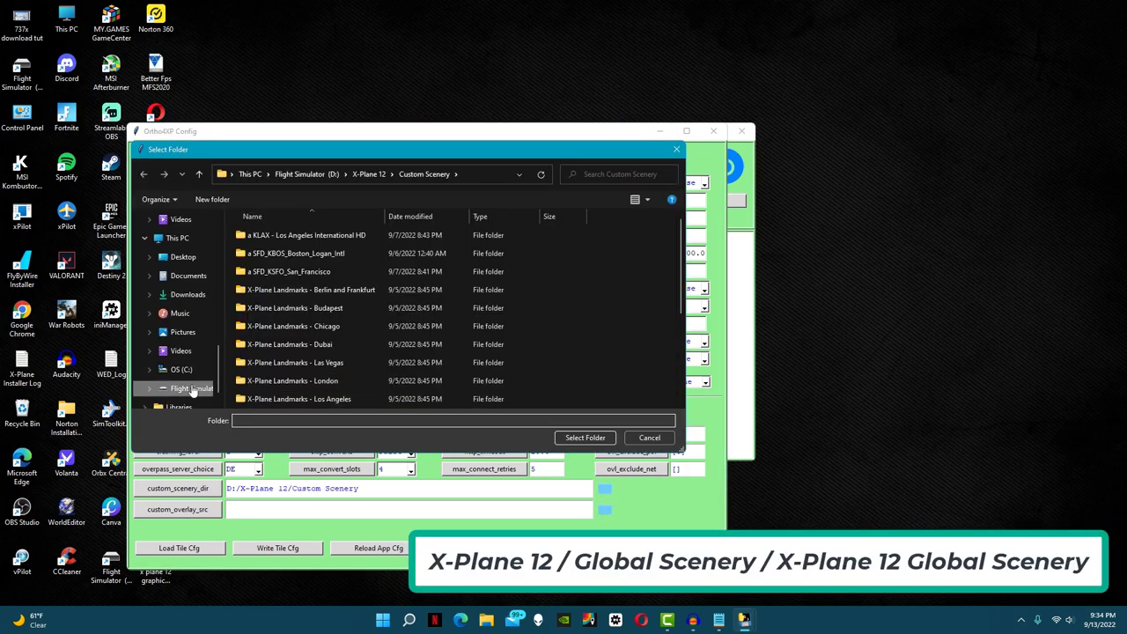
pyautogui.click(192, 389)
pyautogui.doubleClick(639, 326)
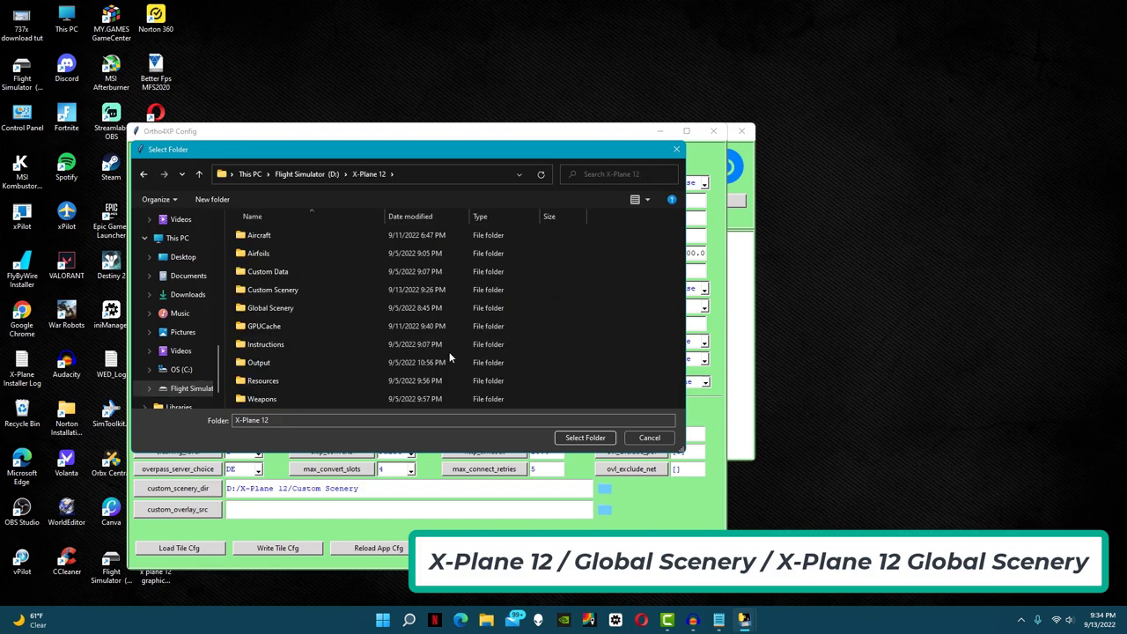
pyautogui.doubleClick(321, 308)
pyautogui.doubleClick(299, 272)
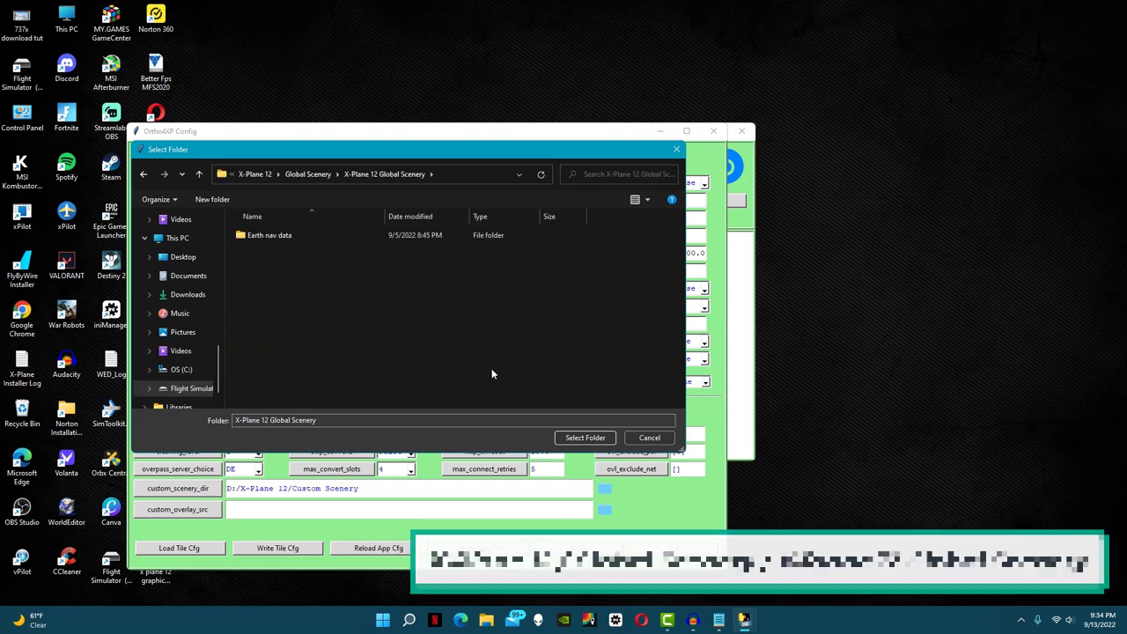
pyautogui.click(584, 438)
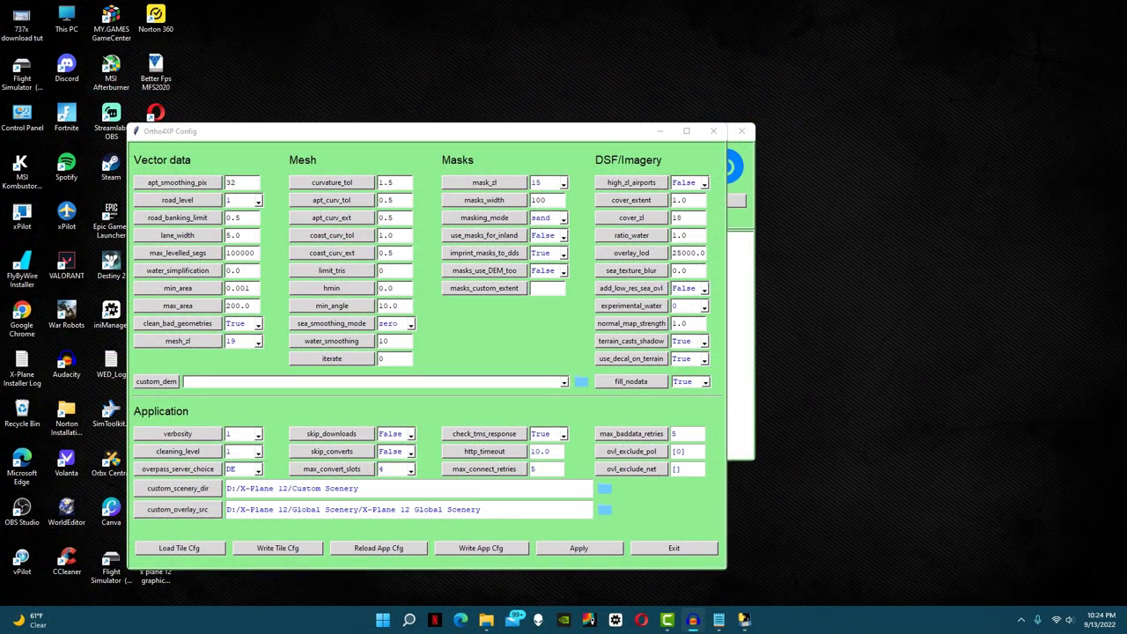
pyautogui.click(579, 548)
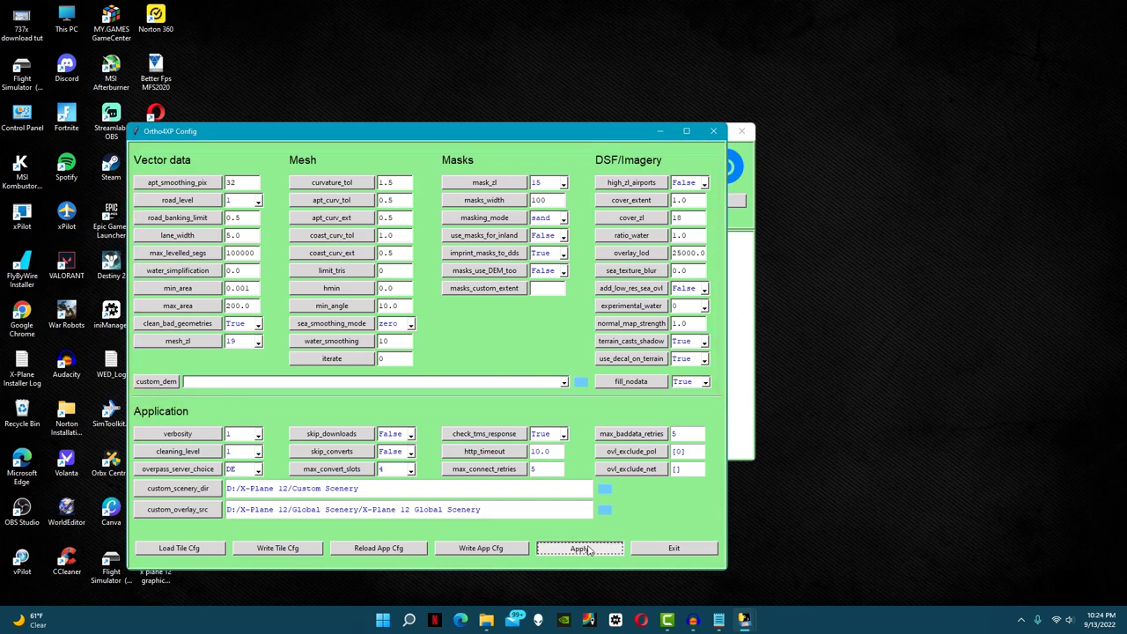
pyautogui.click(655, 549)
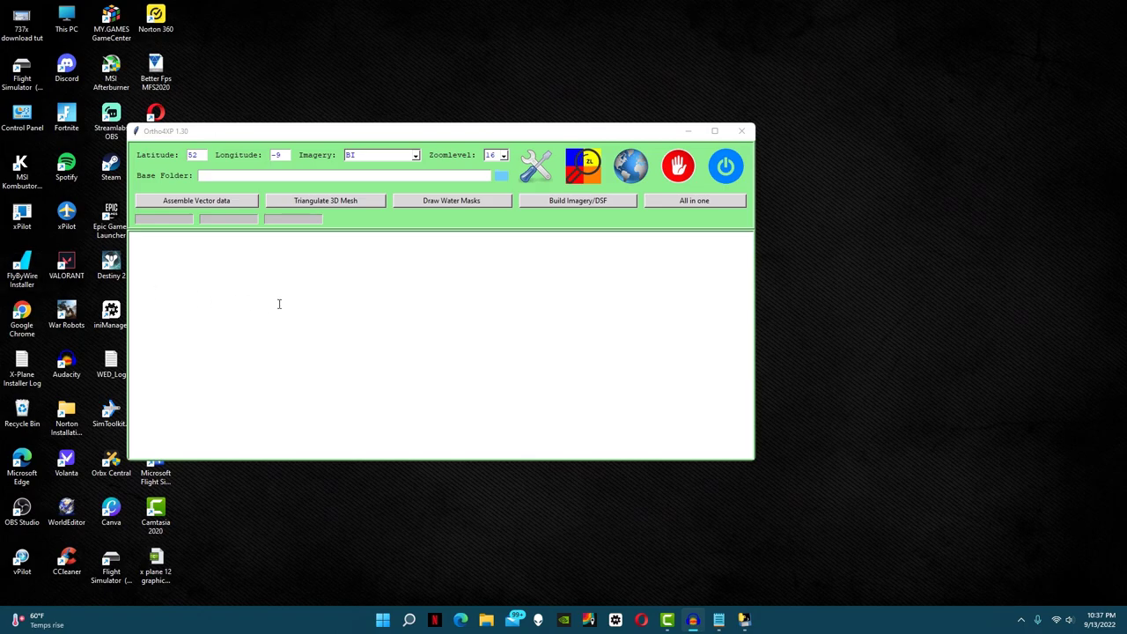
# Mark the Louisville tile (38, -86) on the tile map and make it the active tile.
pyautogui.click(616, 178)
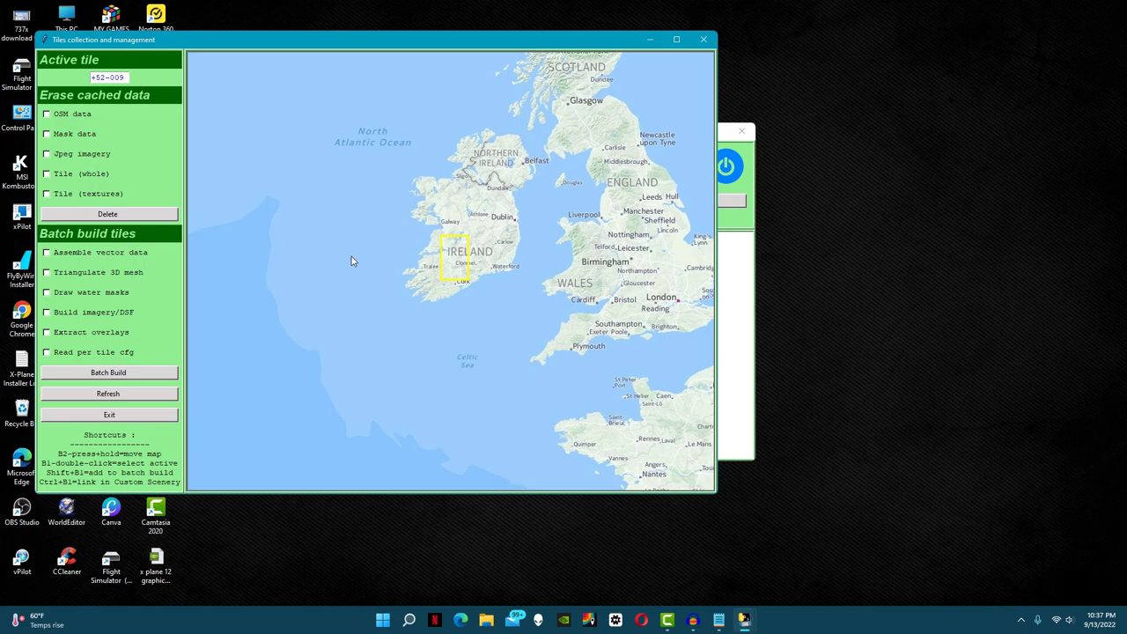
pyautogui.moveTo(352, 256); pyautogui.dragTo(669, 185)
pyautogui.moveTo(291, 291); pyautogui.dragTo(487, 205)
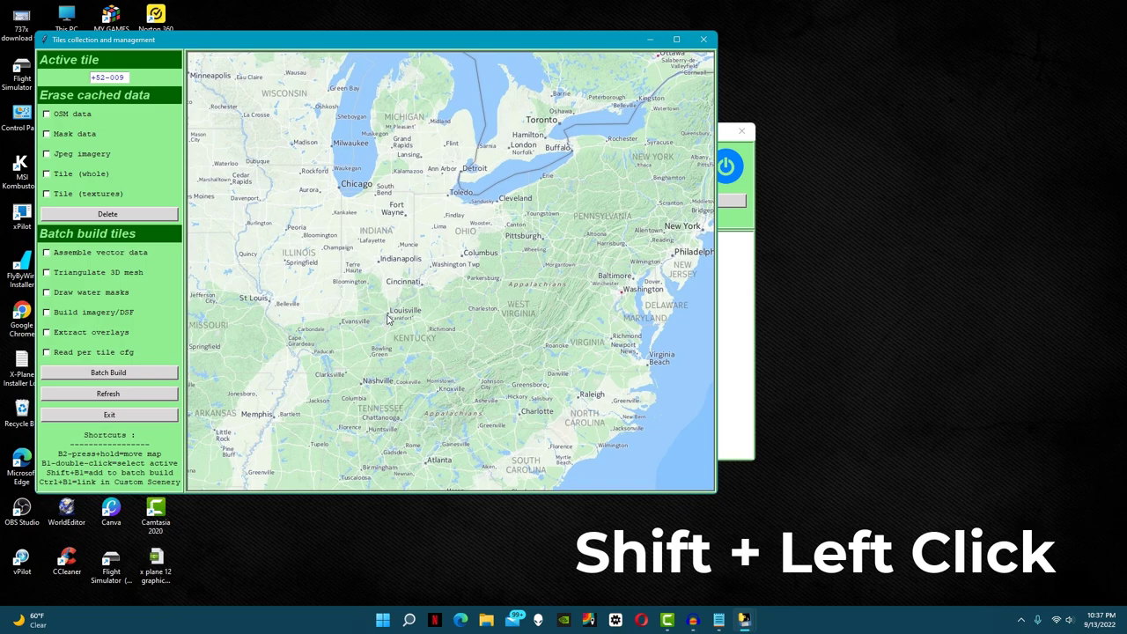
pyautogui.keyDown('shift'); pyautogui.click(388, 319); pyautogui.keyUp('shift')
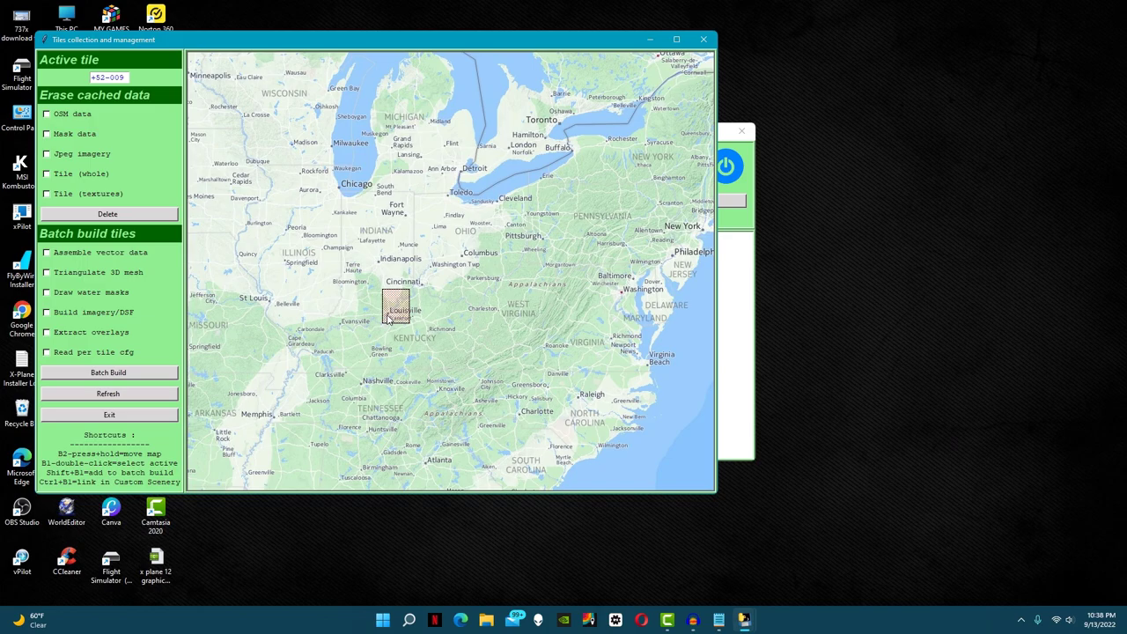
pyautogui.doubleClick(388, 318)
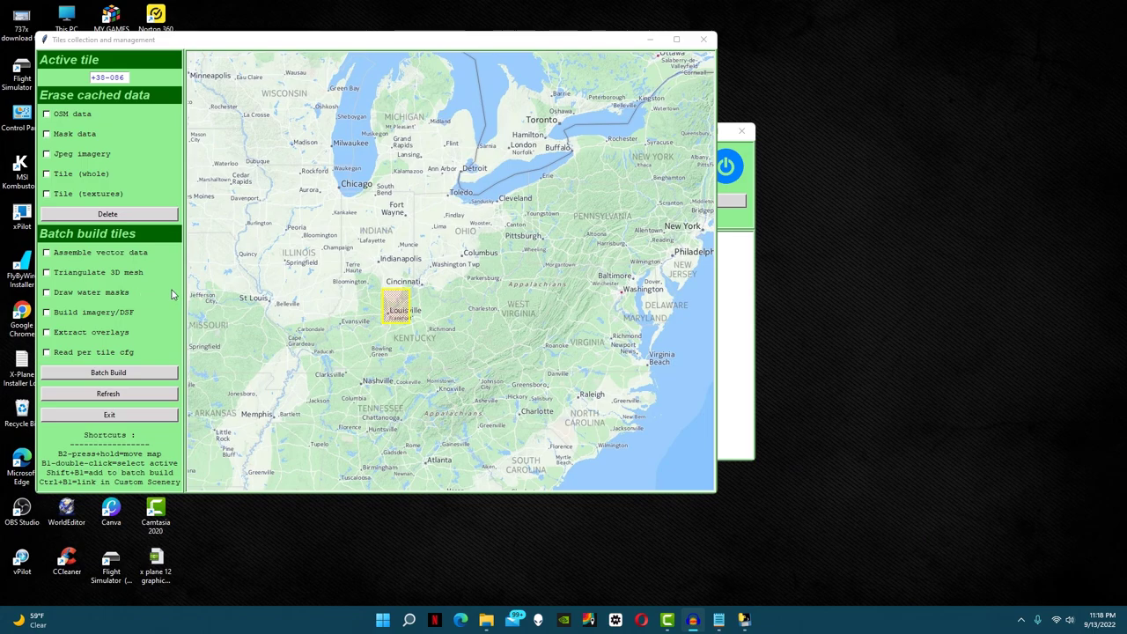
pyautogui.click(702, 39)
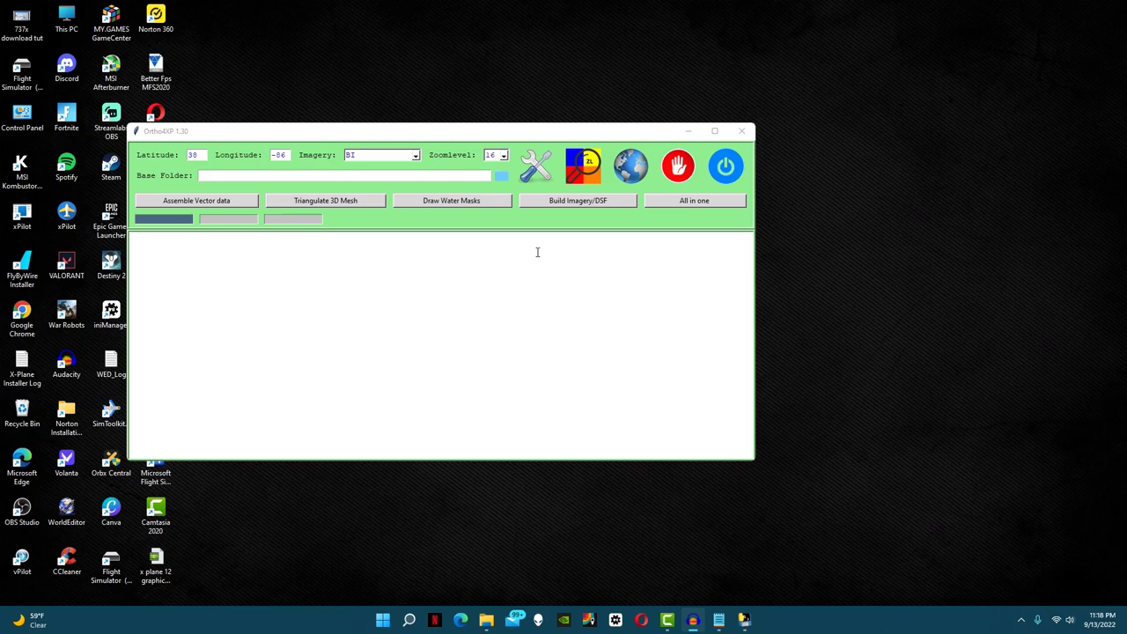
# Preview the Louisville tile with BI imagery at zoom level 13 in the custom zoom levels window.
pyautogui.click(583, 167)
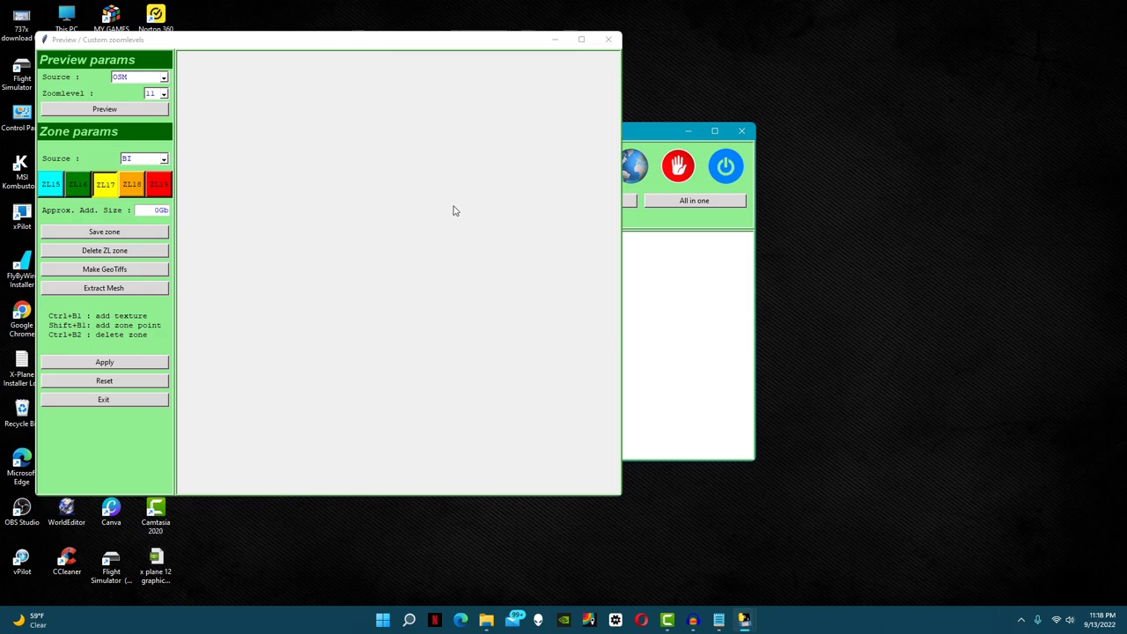
pyautogui.click(152, 81)
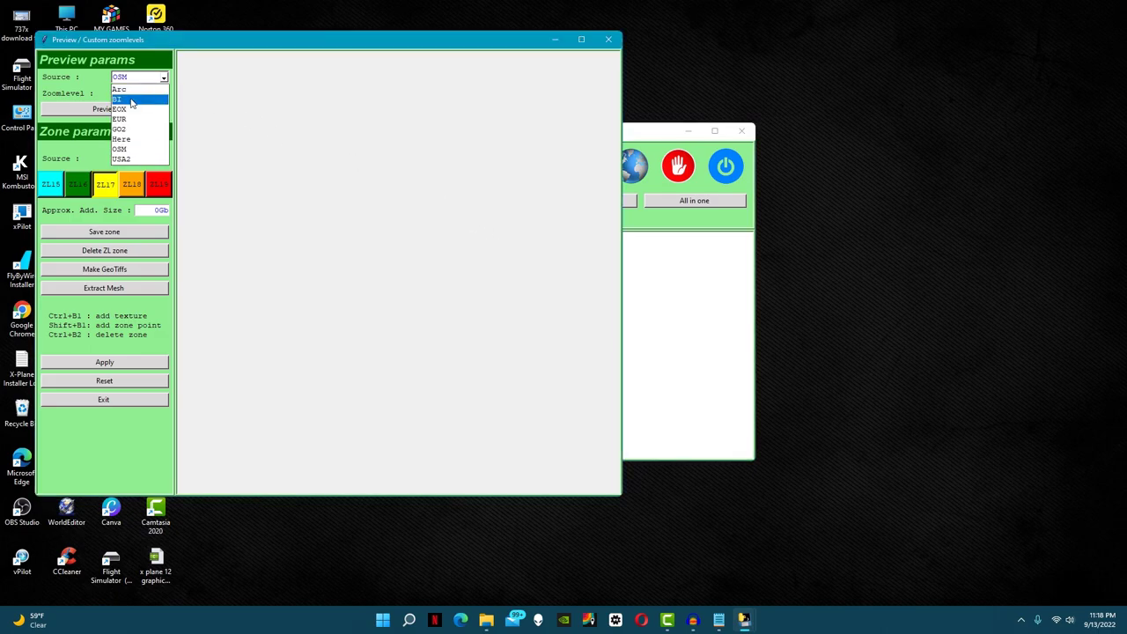
pyautogui.click(132, 98)
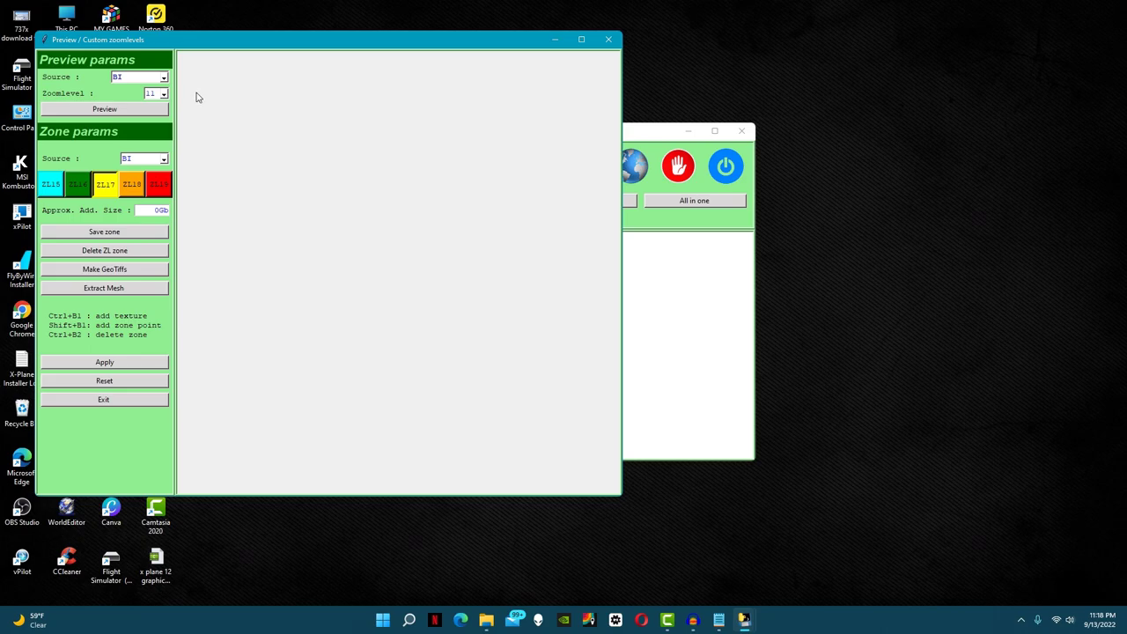
pyautogui.click(162, 94)
pyautogui.click(154, 120)
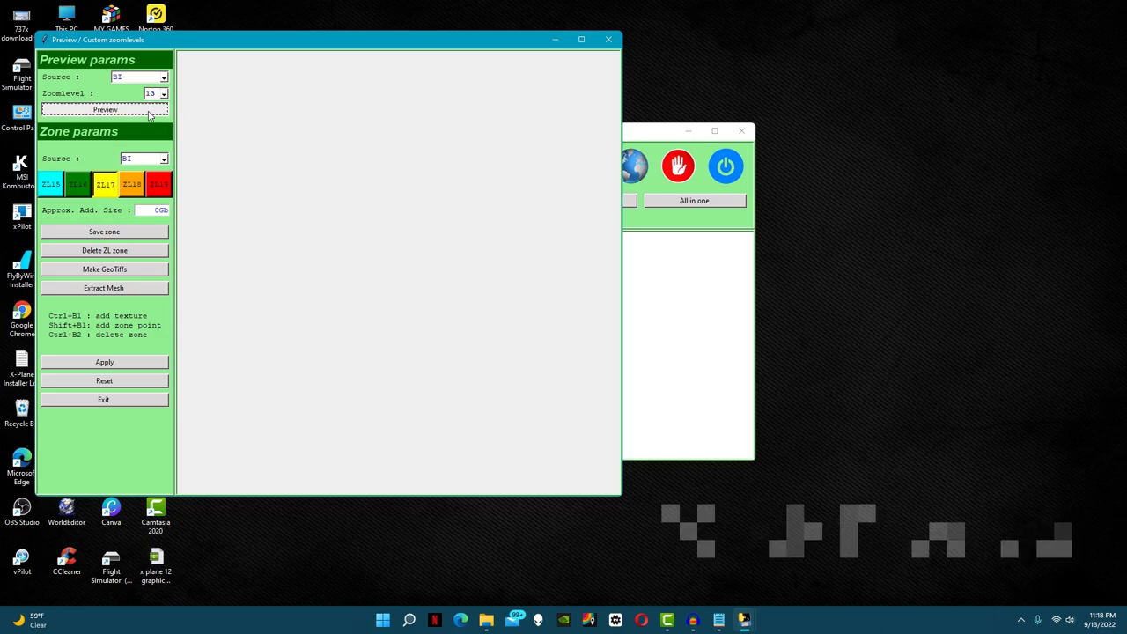
pyautogui.click(104, 108)
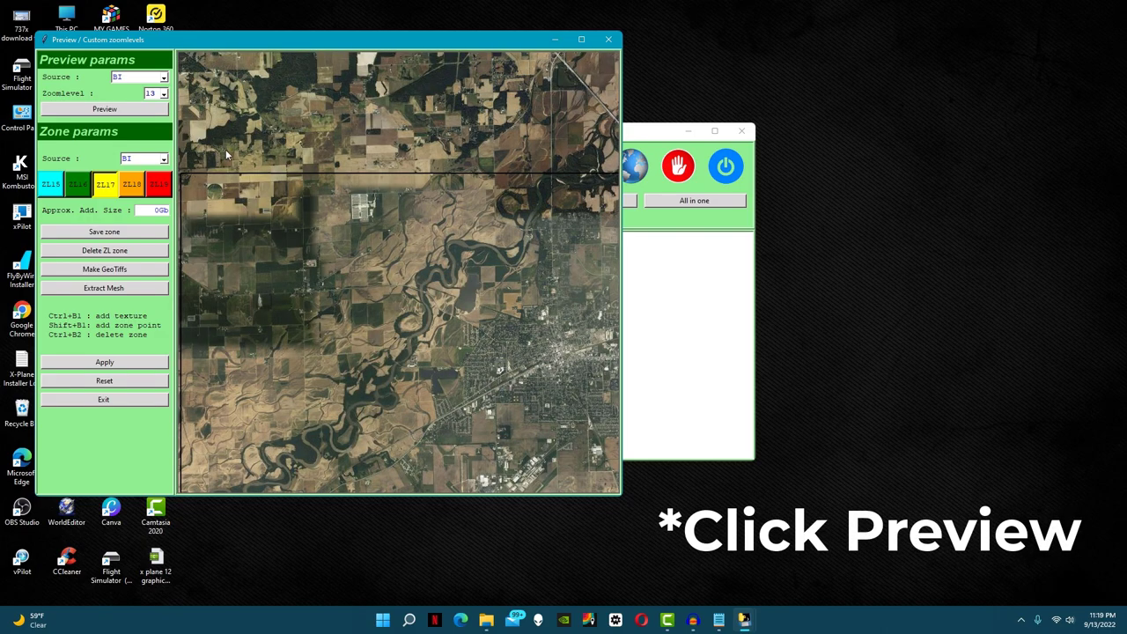
# Add a ring of ZL17 zone tiles around the Louisville airport.
pyautogui.moveTo(238, 226); pyautogui.dragTo(407, 352)
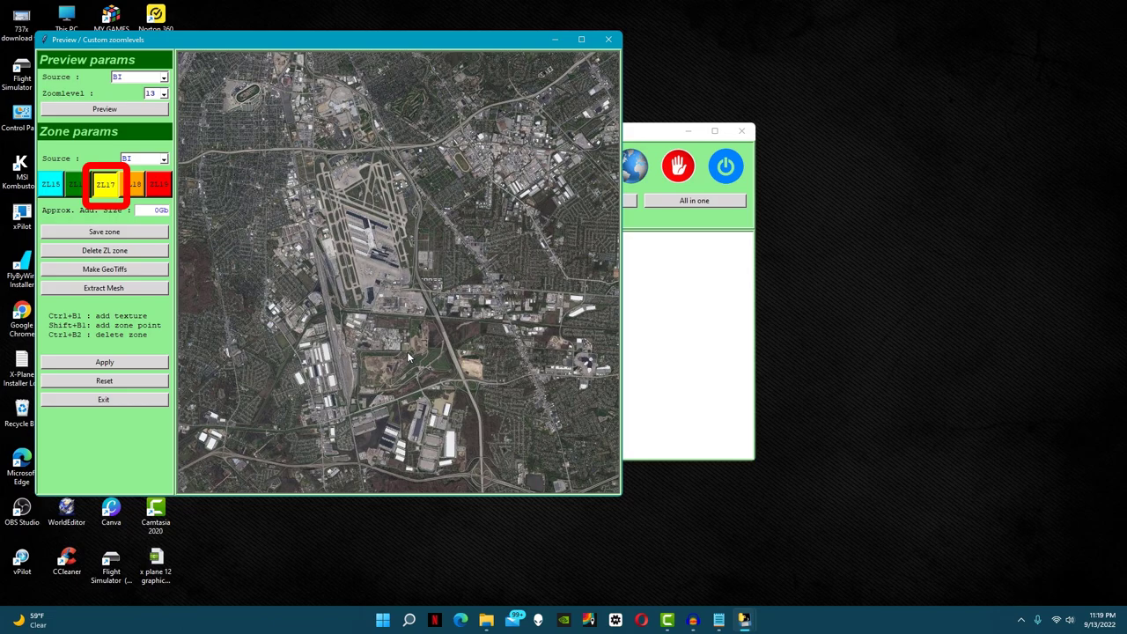
pyautogui.moveTo(240, 192); pyautogui.dragTo(311, 269)
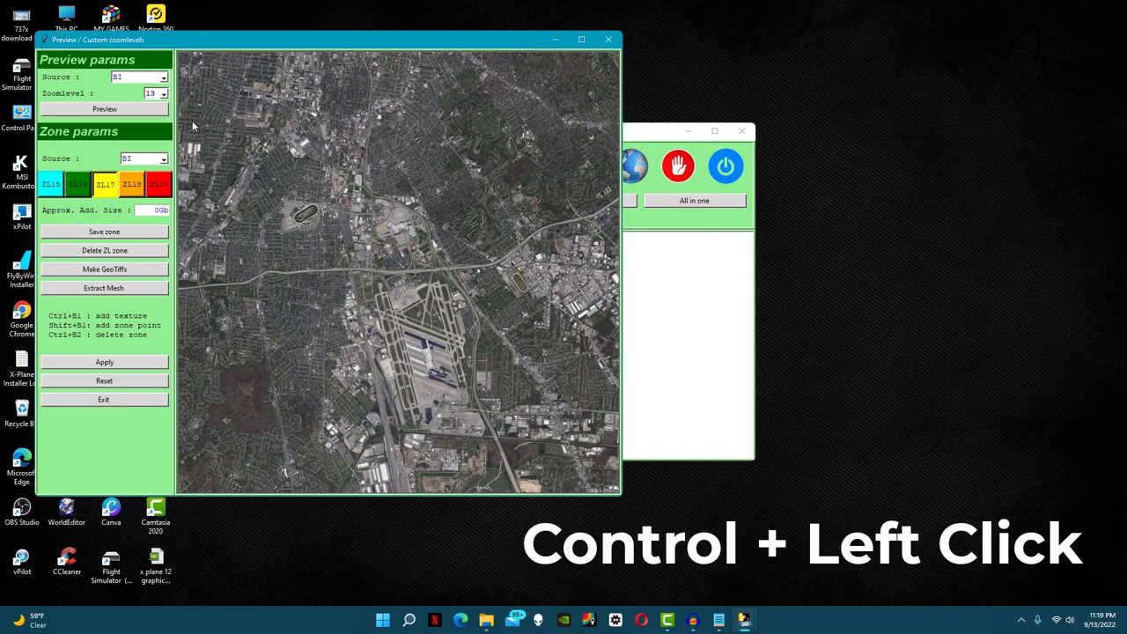
pyautogui.keyDown('ctrl'); pyautogui.click(193, 126); pyautogui.keyUp('ctrl')
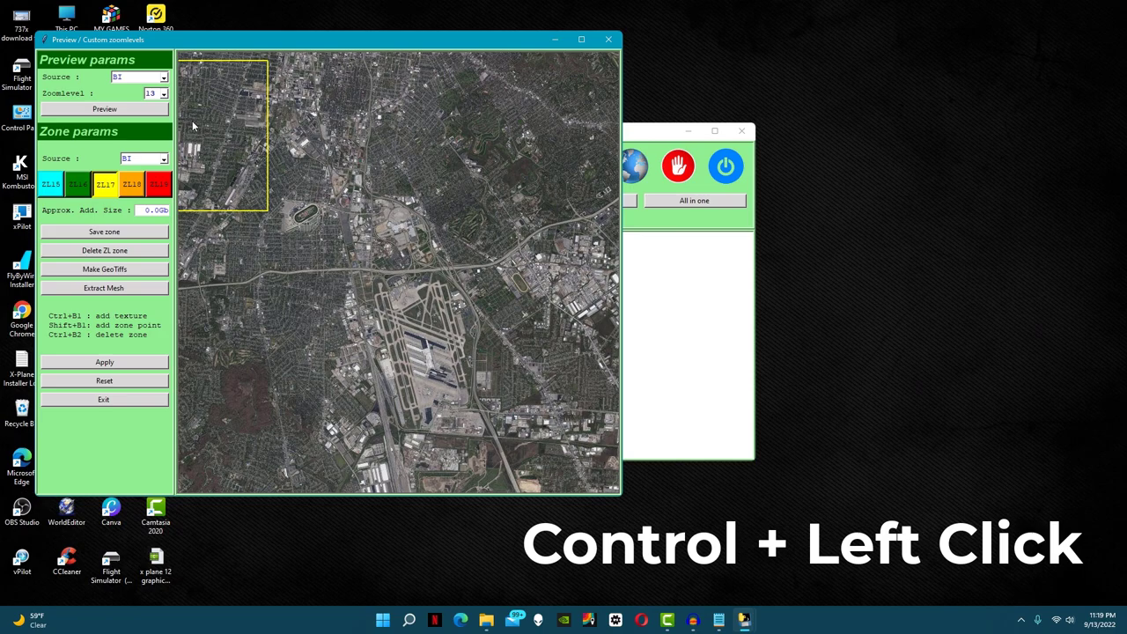
pyautogui.keyDown('ctrl'); pyautogui.click(308, 126); pyautogui.keyUp('ctrl')
pyautogui.keyDown('ctrl'); pyautogui.click(433, 132); pyautogui.keyUp('ctrl')
pyautogui.moveTo(433, 132); pyautogui.dragTo(338, 172)
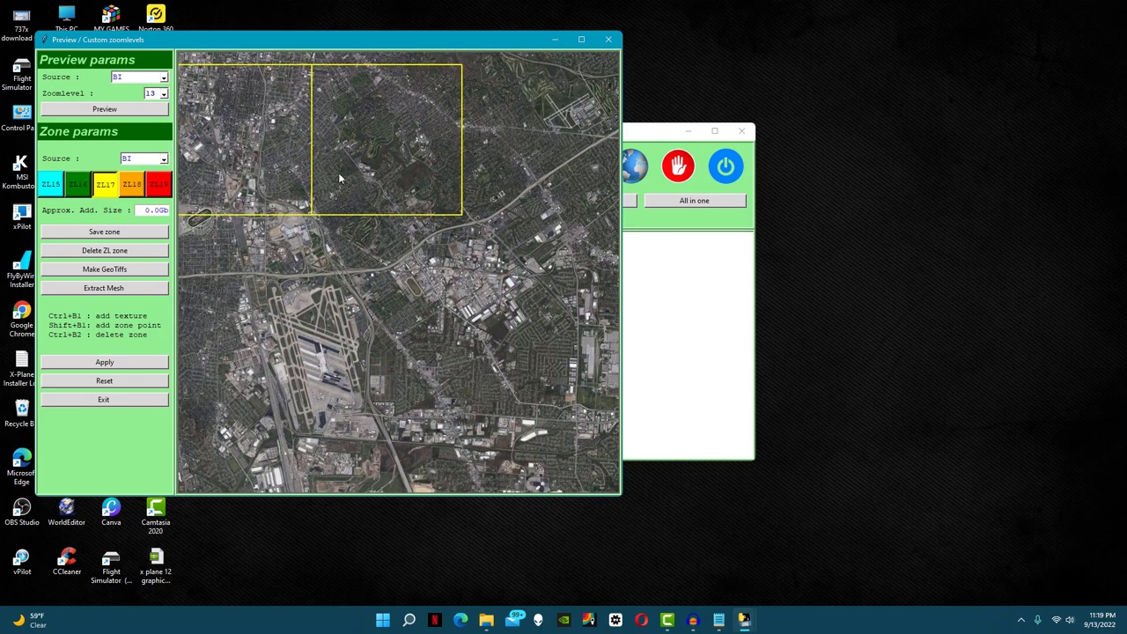
pyautogui.keyDown('ctrl'); pyautogui.click(495, 143); pyautogui.keyUp('ctrl')
pyautogui.keyDown('ctrl'); pyautogui.click(520, 249); pyautogui.keyUp('ctrl')
pyautogui.moveTo(498, 290); pyautogui.dragTo(472, 158)
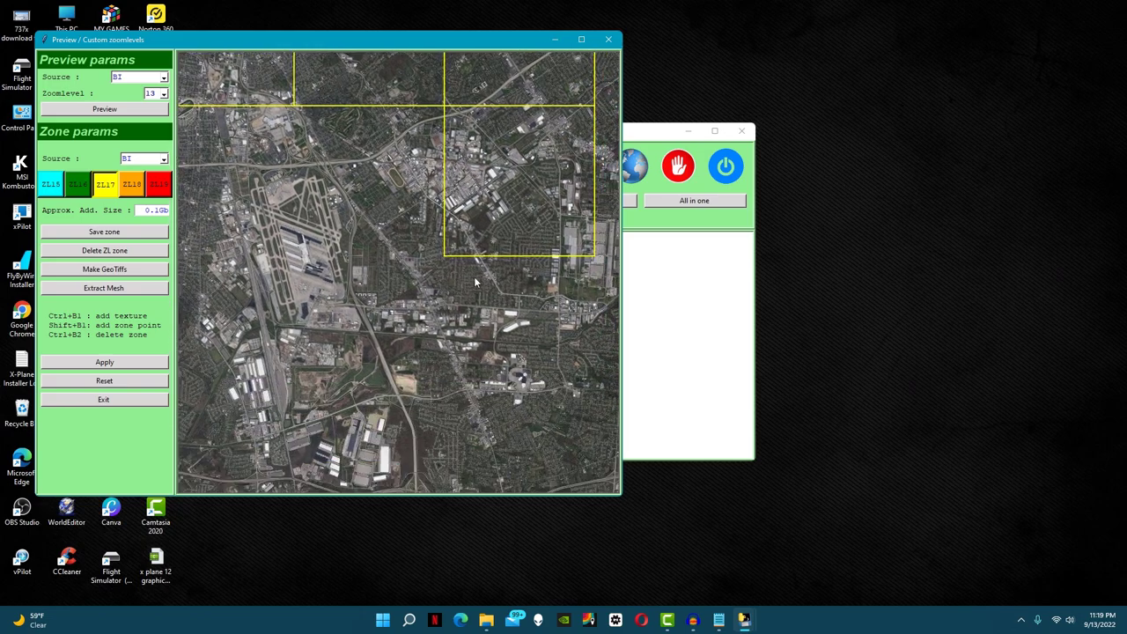
pyautogui.keyDown('ctrl'); pyautogui.click(473, 277); pyautogui.keyUp('ctrl')
pyautogui.moveTo(473, 276); pyautogui.dragTo(460, 187)
pyautogui.keyDown('ctrl'); pyautogui.click(473, 338); pyautogui.keyUp('ctrl')
pyautogui.moveTo(480, 436); pyautogui.dragTo(485, 329)
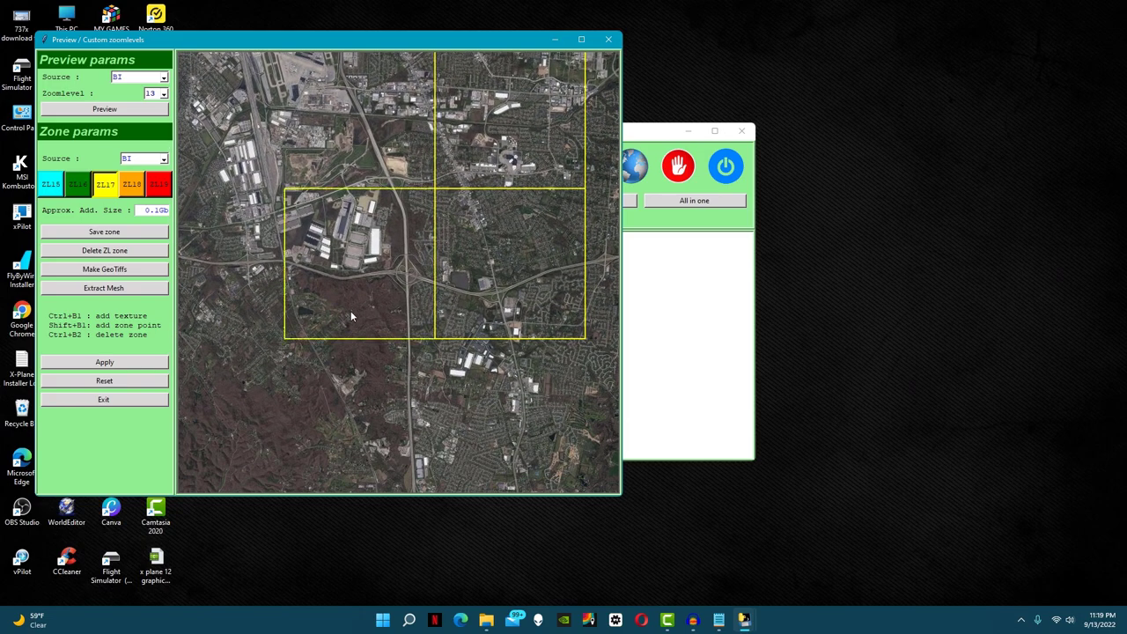
pyautogui.moveTo(350, 311); pyautogui.dragTo(285, 247)
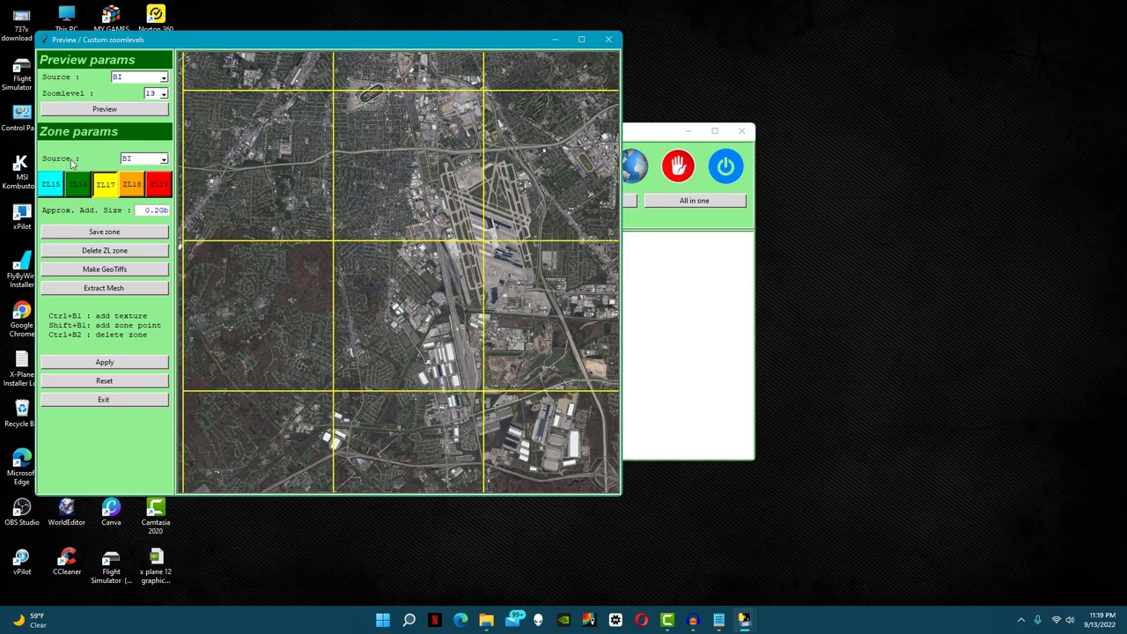
# Add ZL18 tiles down a column beside the runways and along the bottom row.
pyautogui.click(132, 184)
pyautogui.moveTo(297, 173); pyautogui.dragTo(275, 193)
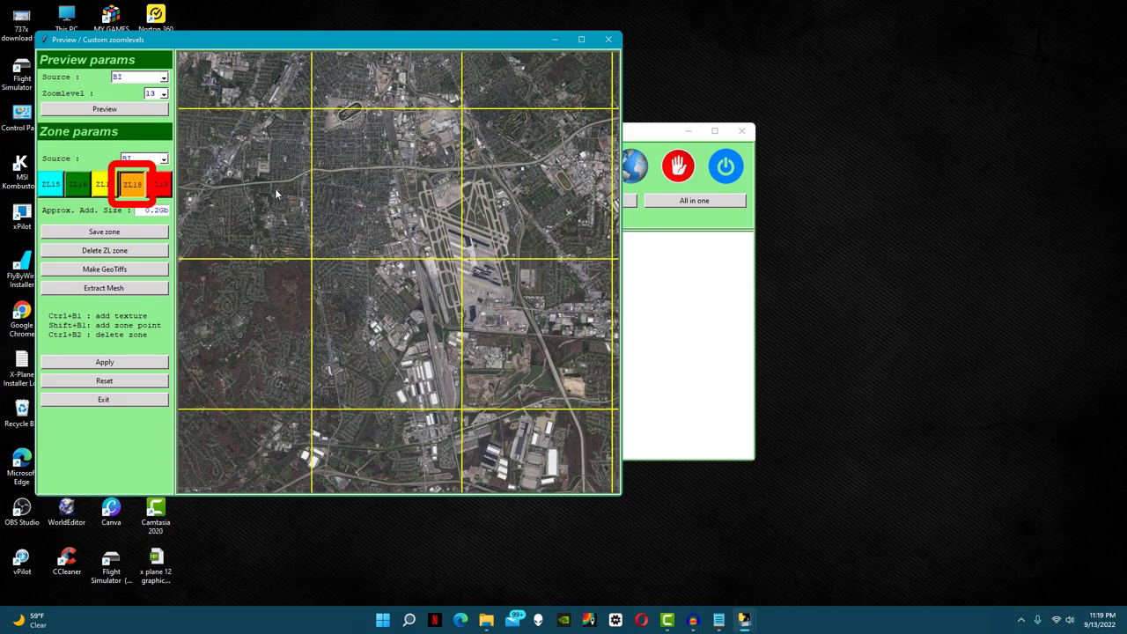
pyautogui.keyDown('ctrl'); pyautogui.click(317, 139); pyautogui.keyUp('ctrl')
pyautogui.keyDown('ctrl'); pyautogui.click(318, 199); pyautogui.keyUp('ctrl')
pyautogui.keyDown('ctrl'); pyautogui.click(344, 295); pyautogui.keyUp('ctrl')
pyautogui.keyDown('ctrl'); pyautogui.click(354, 361); pyautogui.keyUp('ctrl')
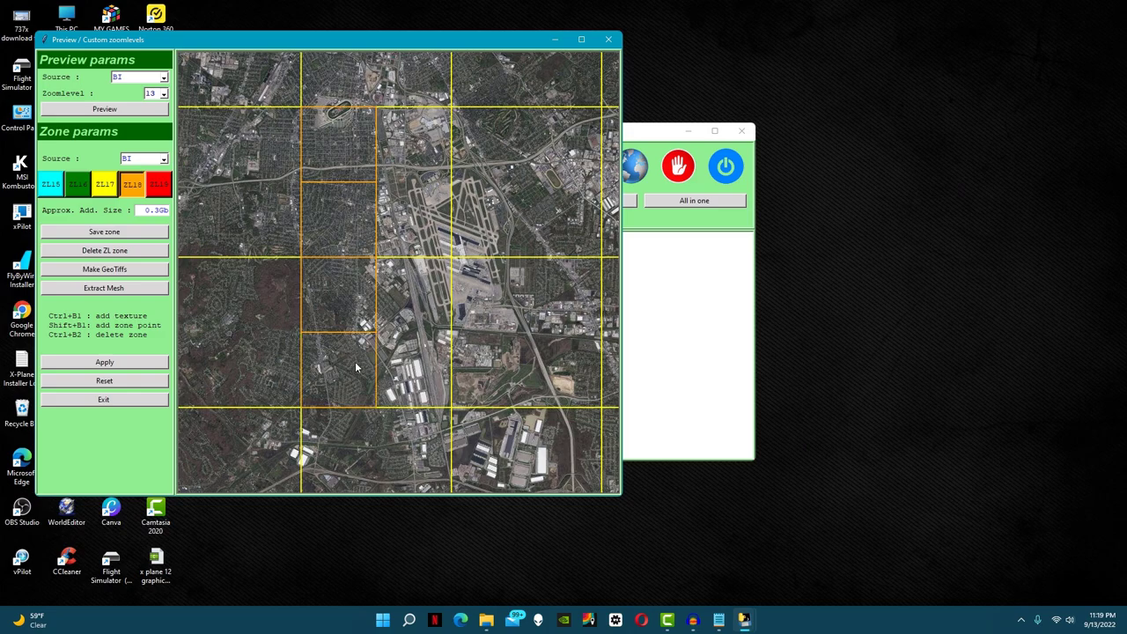
pyautogui.scroll(-1, 355, 361)
pyautogui.keyDown('ctrl'); pyautogui.click(352, 357); pyautogui.keyUp('ctrl')
pyautogui.keyDown('ctrl'); pyautogui.click(341, 425); pyautogui.keyUp('ctrl')
pyautogui.keyDown('ctrl'); pyautogui.click(405, 440); pyautogui.keyUp('ctrl')
pyautogui.keyDown('ctrl'); pyautogui.click(507, 447); pyautogui.keyUp('ctrl')
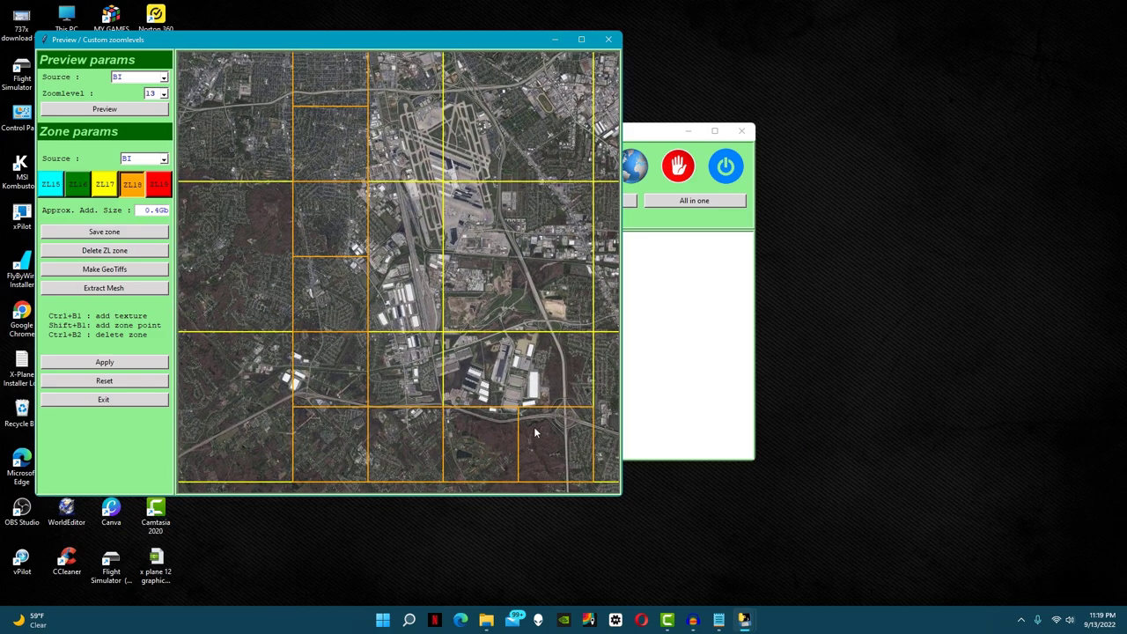
# Add ZL18 tiles along the top row and the remaining spots around the airport.
pyautogui.moveTo(534, 431); pyautogui.dragTo(437, 418)
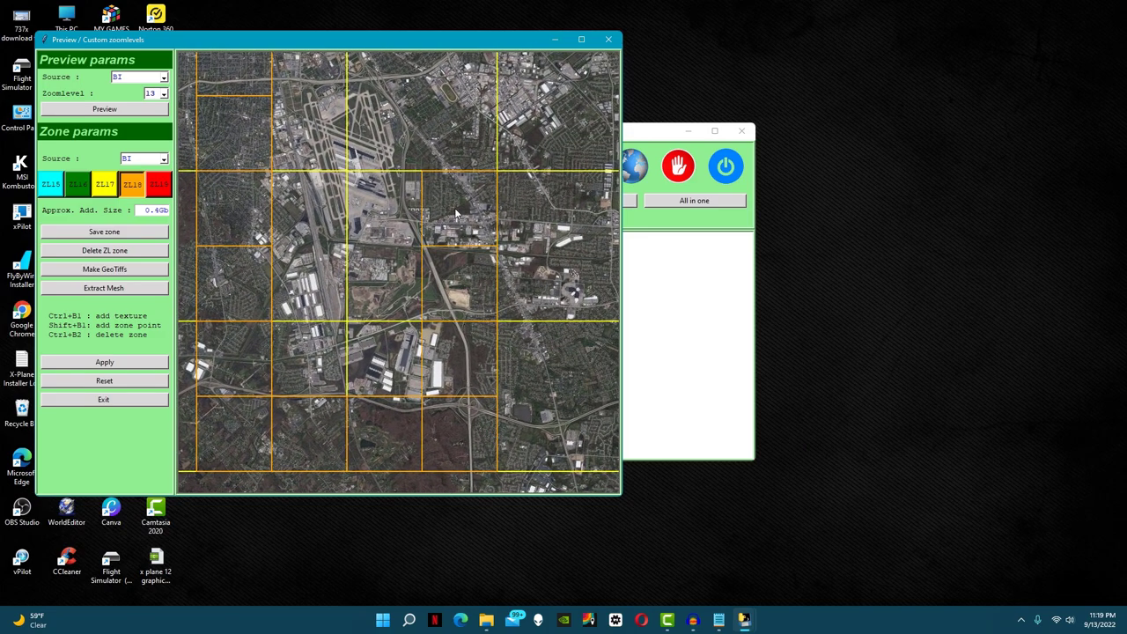
pyautogui.scroll(1, 449, 229)
pyautogui.keyDown('ctrl'); pyautogui.click(459, 115); pyautogui.keyUp('ctrl')
pyautogui.keyDown('ctrl'); pyautogui.click(388, 115); pyautogui.keyUp('ctrl')
pyautogui.keyDown('ctrl'); pyautogui.click(312, 114); pyautogui.keyUp('ctrl')
pyautogui.keyDown('ctrl'); pyautogui.click(350, 186); pyautogui.keyUp('ctrl')
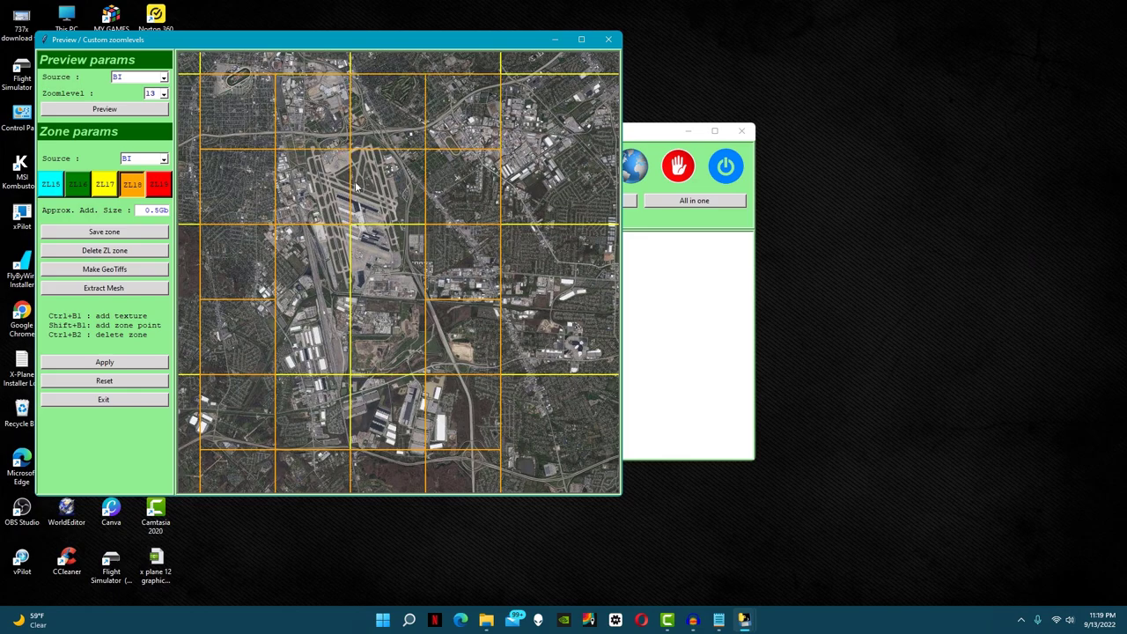
pyautogui.keyDown('ctrl'); pyautogui.click(370, 248); pyautogui.keyUp('ctrl')
pyautogui.keyDown('ctrl'); pyautogui.click(314, 351); pyautogui.keyUp('ctrl')
pyautogui.keyDown('ctrl'); pyautogui.click(387, 411); pyautogui.keyUp('ctrl')
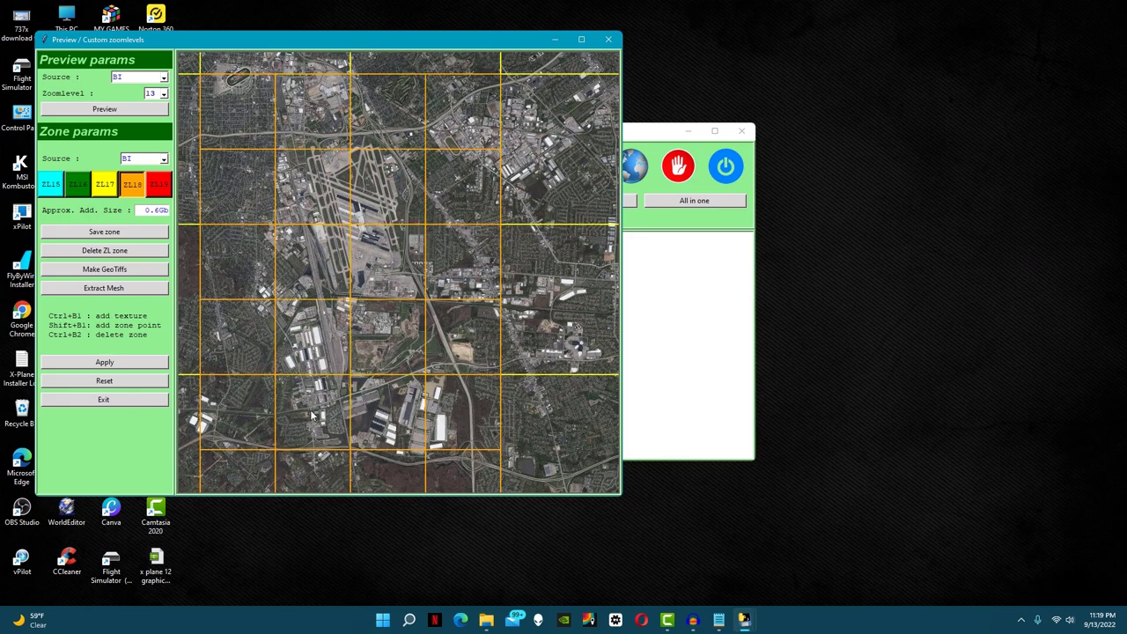
# Add ZL19 zone tiles at and above the north end of the runways.
pyautogui.click(157, 185)
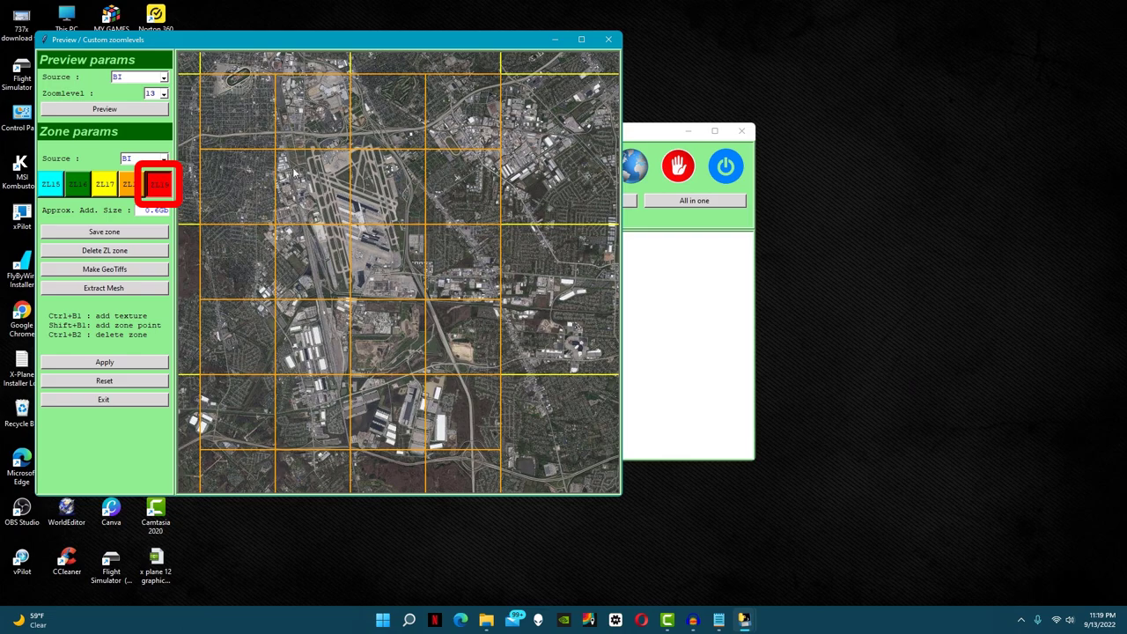
pyautogui.keyDown('ctrl'); pyautogui.click(286, 136); pyautogui.keyUp('ctrl')
pyautogui.keyDown('ctrl'); pyautogui.click(323, 137); pyautogui.keyUp('ctrl')
pyautogui.keyDown('ctrl'); pyautogui.click(361, 138); pyautogui.keyUp('ctrl')
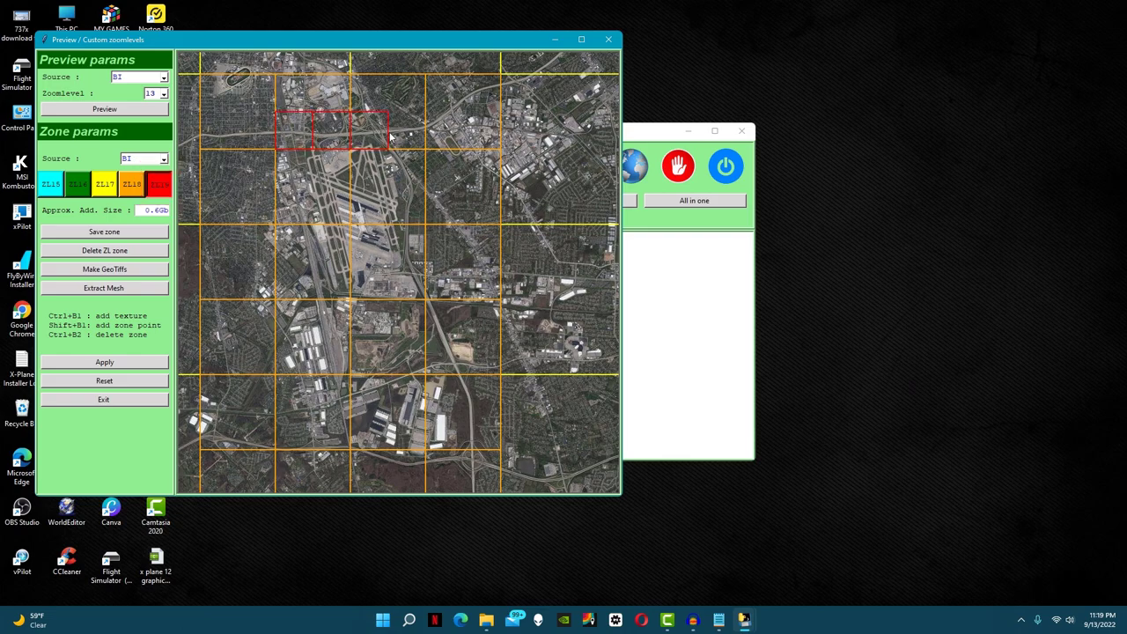
pyautogui.keyDown('ctrl'); pyautogui.click(393, 134); pyautogui.keyUp('ctrl')
pyautogui.keyDown('ctrl'); pyautogui.click(365, 105); pyautogui.keyUp('ctrl')
pyautogui.keyDown('ctrl'); pyautogui.click(335, 105); pyautogui.keyUp('ctrl')
# Cover the runways and the middle of the airport with ZL19 tiles.
pyautogui.keyDown('ctrl'); pyautogui.click(294, 205); pyautogui.keyUp('ctrl')
pyautogui.keyDown('ctrl'); pyautogui.click(294, 168); pyautogui.keyUp('ctrl')
pyautogui.keyDown('ctrl'); pyautogui.click(332, 205); pyautogui.keyUp('ctrl')
pyautogui.keyDown('ctrl'); pyautogui.click(332, 168); pyautogui.keyUp('ctrl')
pyautogui.keyDown('ctrl'); pyautogui.click(370, 168); pyautogui.keyUp('ctrl')
pyautogui.keyDown('ctrl'); pyautogui.click(406, 168); pyautogui.keyUp('ctrl')
pyautogui.keyDown('ctrl'); pyautogui.click(370, 205); pyautogui.keyUp('ctrl')
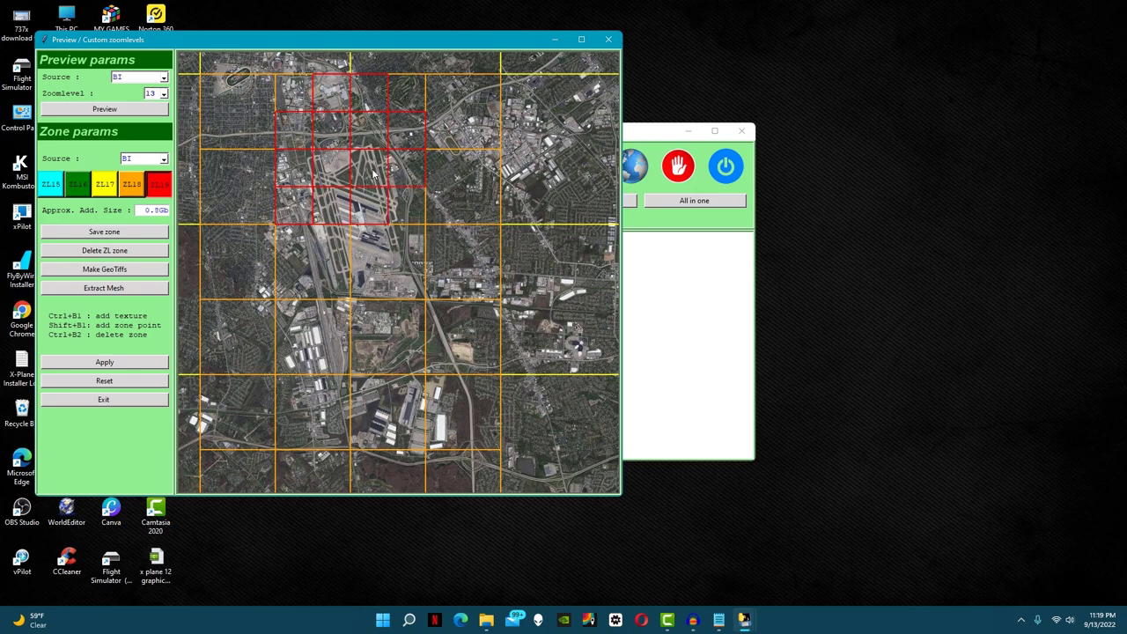
pyautogui.keyDown('ctrl'); pyautogui.click(394, 199); pyautogui.keyUp('ctrl')
pyautogui.keyDown('ctrl'); pyautogui.click(381, 248); pyautogui.keyUp('ctrl')
pyautogui.keyDown('ctrl'); pyautogui.click(328, 252); pyautogui.keyUp('ctrl')
# Add ZL19 tiles around the airport's south end, then close the custom zoom levels window.
pyautogui.keyDown('ctrl'); pyautogui.click(298, 259); pyautogui.keyUp('ctrl')
pyautogui.keyDown('ctrl'); pyautogui.click(301, 280); pyautogui.keyUp('ctrl')
pyautogui.keyDown('ctrl'); pyautogui.click(321, 280); pyautogui.keyUp('ctrl')
pyautogui.keyDown('ctrl'); pyautogui.click(357, 280); pyautogui.keyUp('ctrl')
pyautogui.keyDown('ctrl'); pyautogui.click(401, 279); pyautogui.keyUp('ctrl')
pyautogui.keyDown('ctrl'); pyautogui.click(399, 308); pyautogui.keyUp('ctrl')
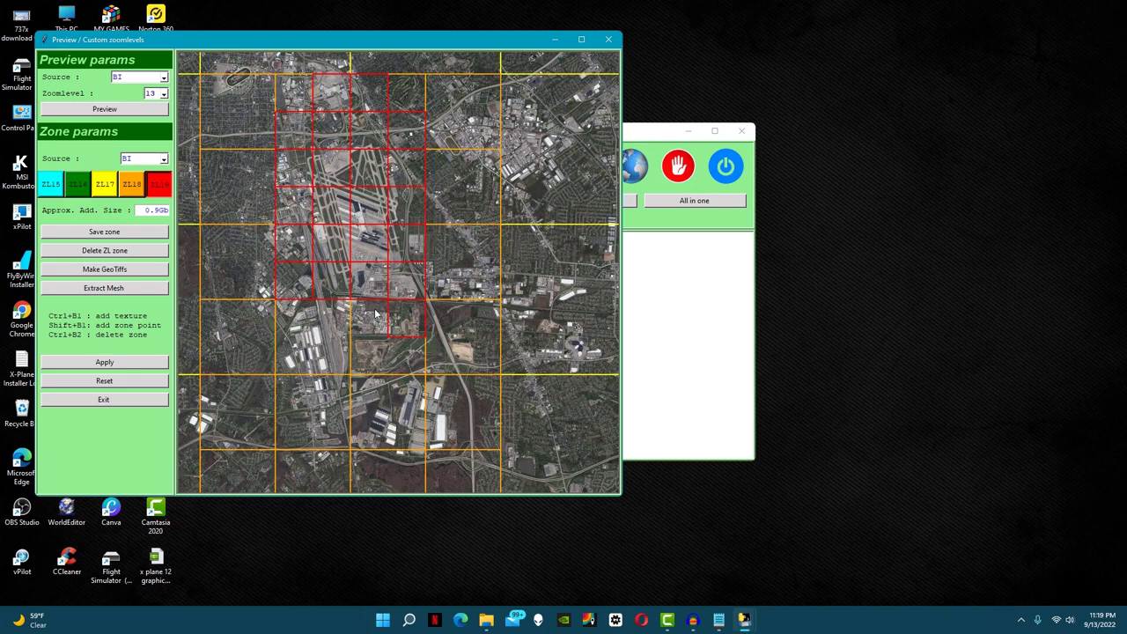
pyautogui.keyDown('ctrl'); pyautogui.click(375, 314); pyautogui.keyUp('ctrl')
pyautogui.keyDown('ctrl'); pyautogui.click(340, 315); pyautogui.keyUp('ctrl')
pyautogui.keyDown('ctrl'); pyautogui.click(309, 316); pyautogui.keyUp('ctrl')
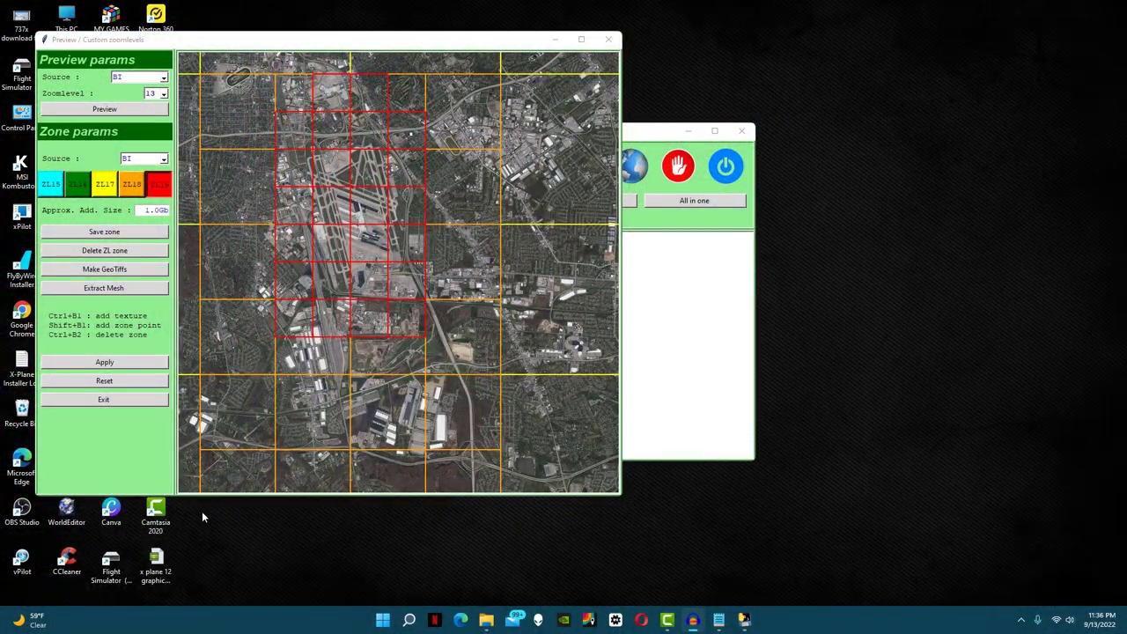
pyautogui.click(116, 398)
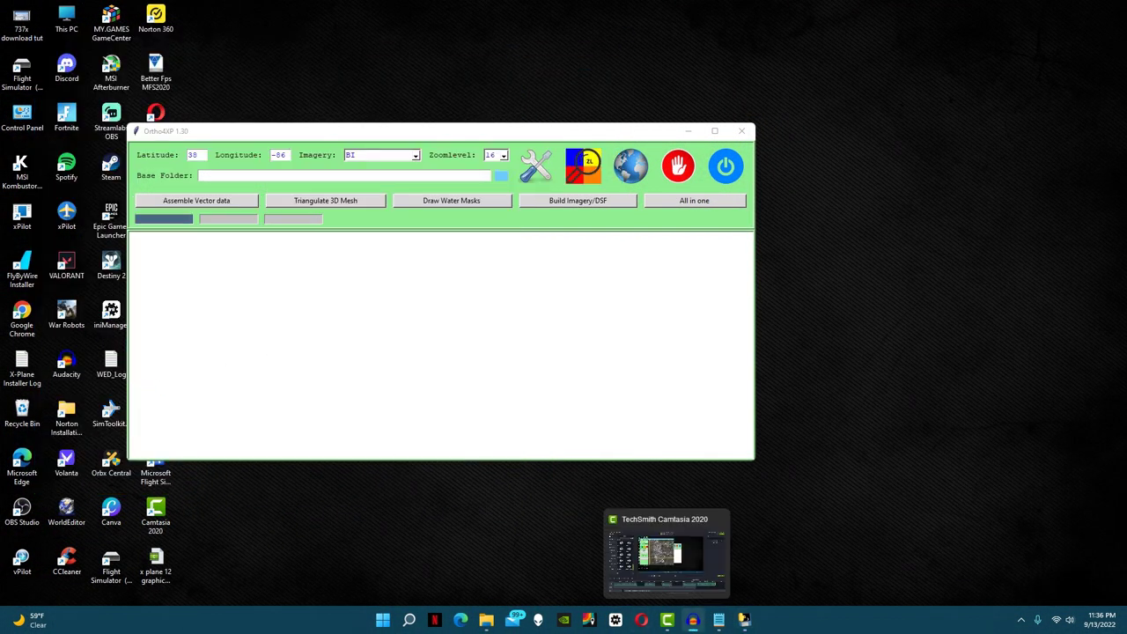
# In Tiles collection, enable vector data, triangulation, water mask, DSF, overlays and per-tile config for batch build.
pyautogui.moveTo(746, 625)
pyautogui.click(826, 576)
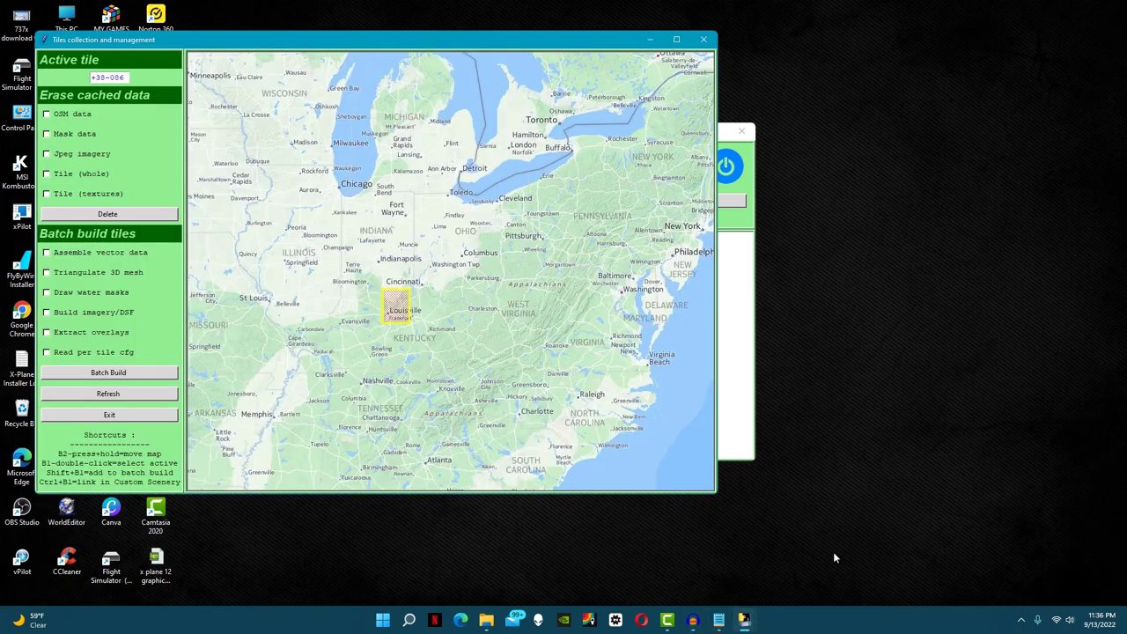
pyautogui.click(46, 253)
pyautogui.click(47, 272)
pyautogui.click(46, 292)
pyautogui.click(47, 312)
pyautogui.click(47, 332)
pyautogui.click(46, 352)
# Batch build the +38-086 tile and quit Ortho4XP once it completes.
pyautogui.click(97, 372)
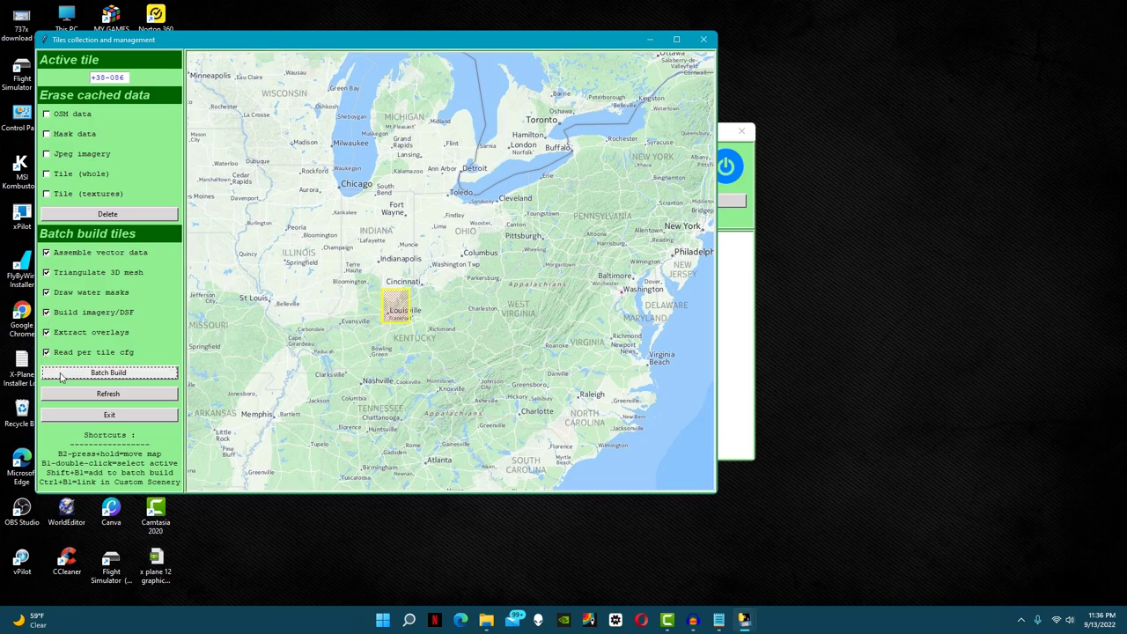
pyautogui.click(89, 419)
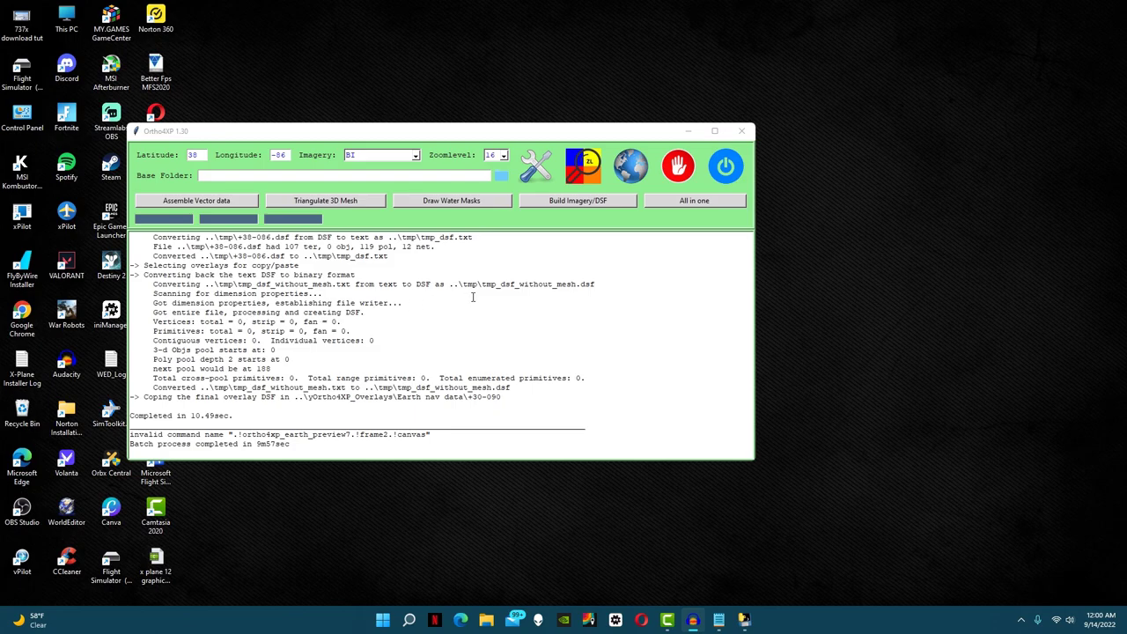
pyautogui.click(723, 173)
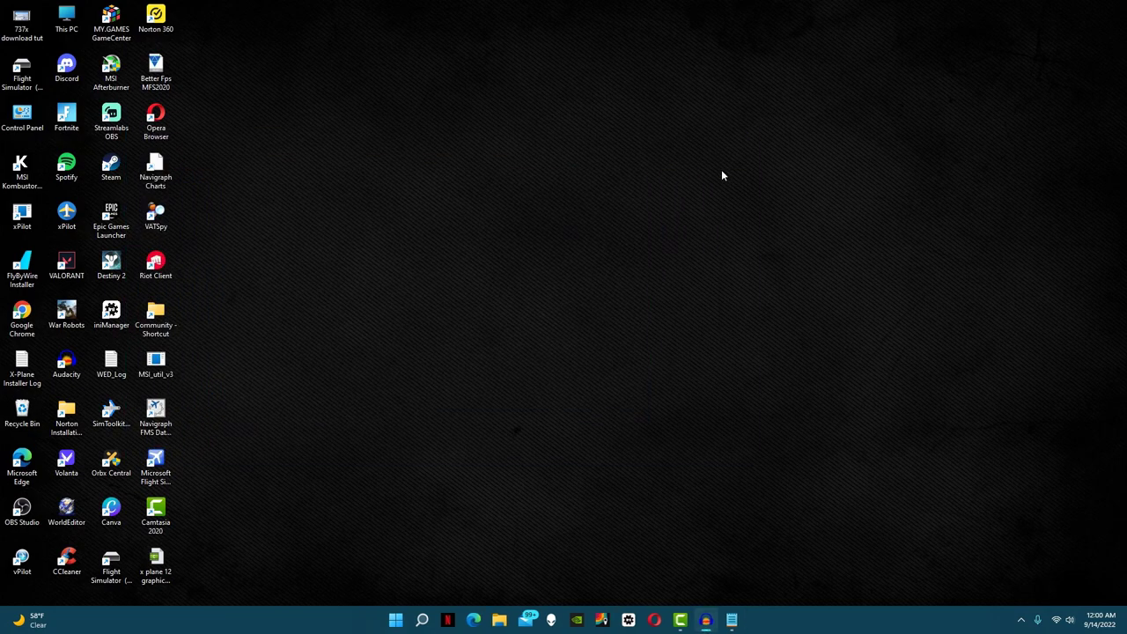
# Open Downloads > Ortho4XP > Tiles in File Explorer.
pyautogui.click(498, 620)
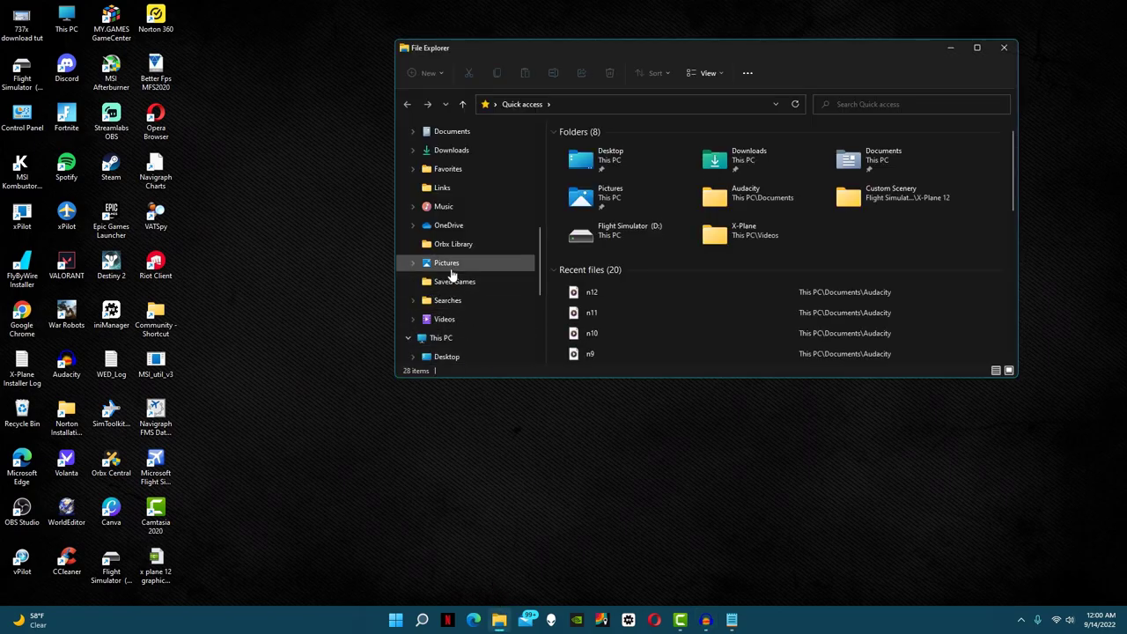
pyautogui.scroll(1, 448, 246)
pyautogui.click(447, 206)
pyautogui.click(598, 165)
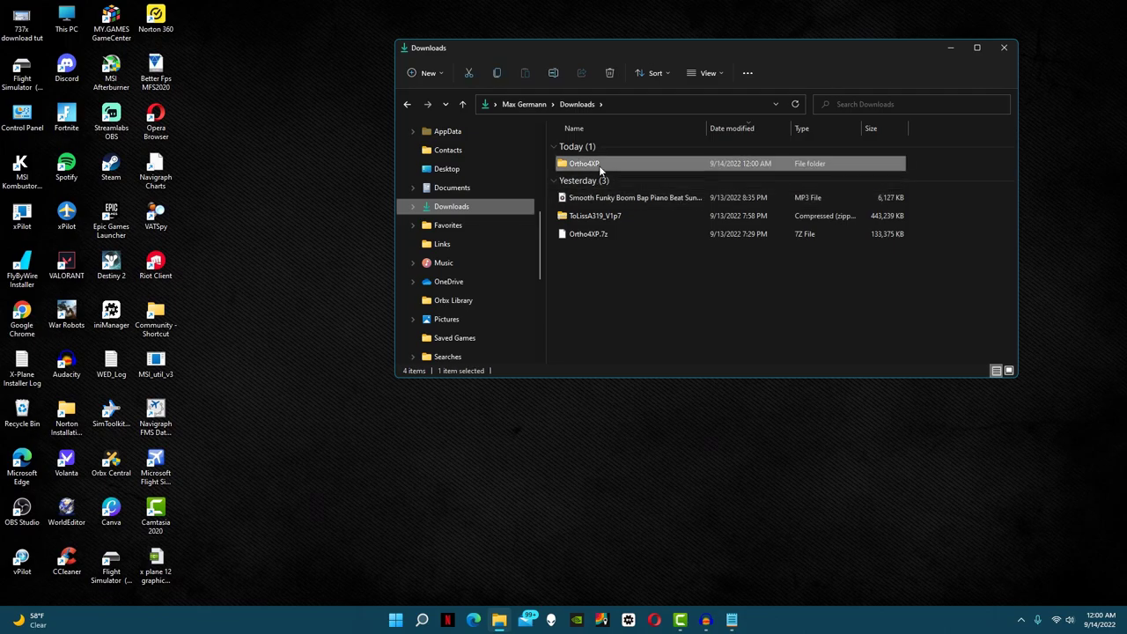
pyautogui.doubleClick(601, 167)
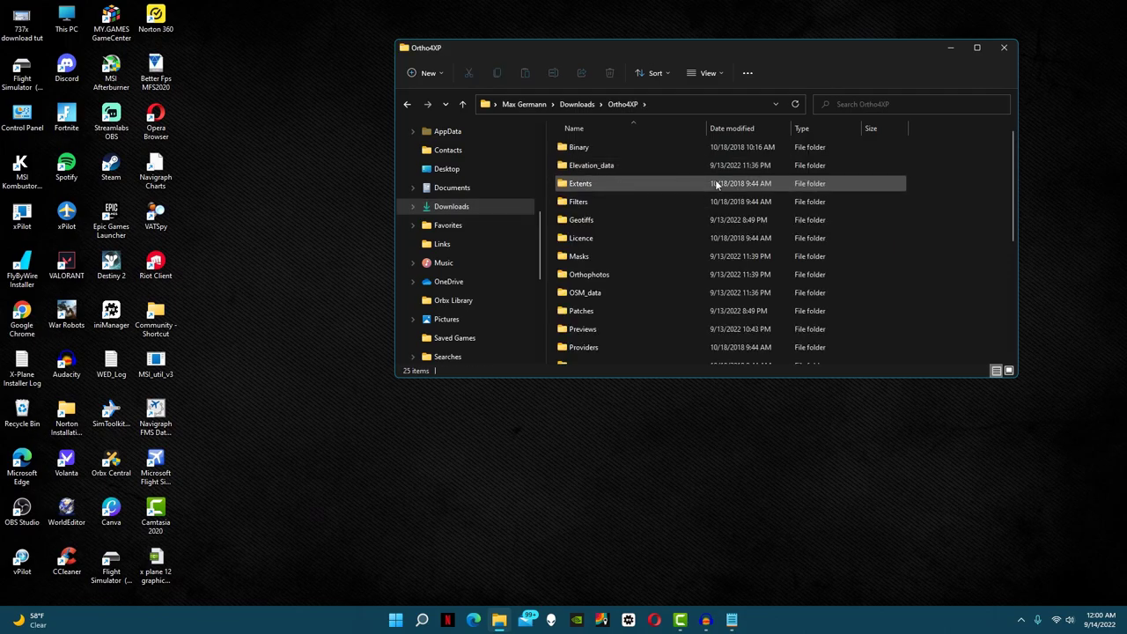
pyautogui.scroll(-2, 999, 202)
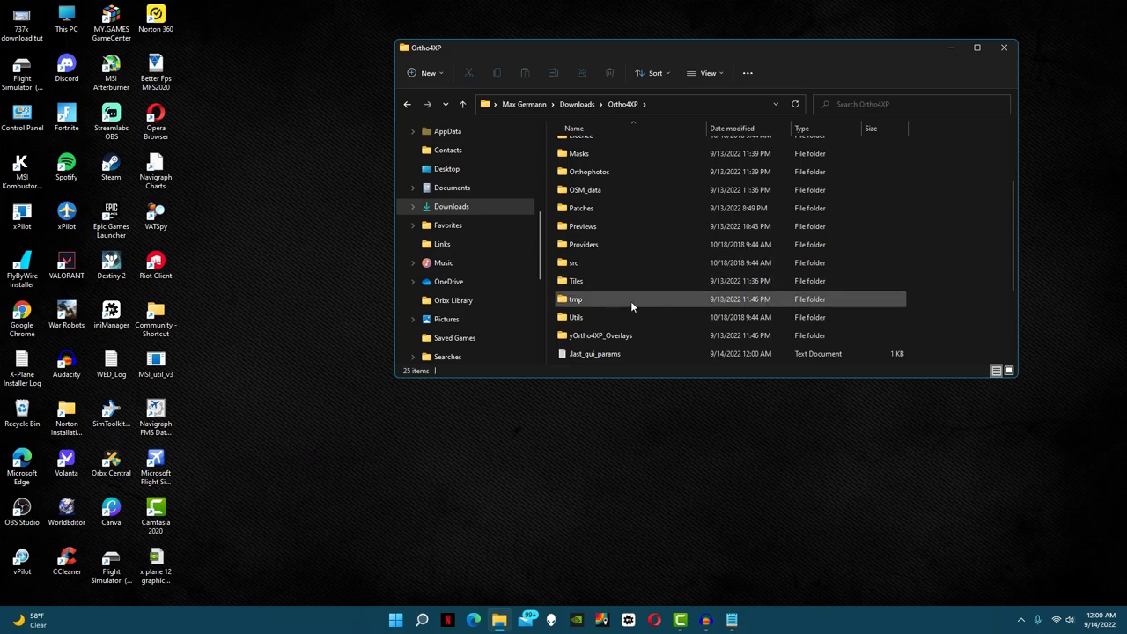
pyautogui.doubleClick(615, 280)
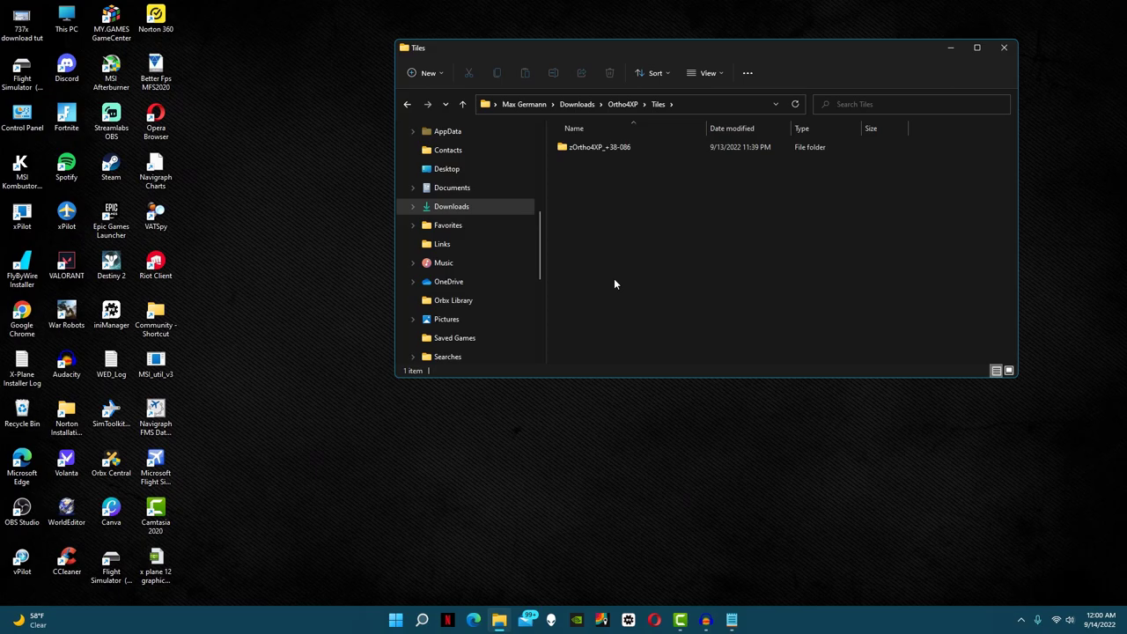
pyautogui.click(690, 447)
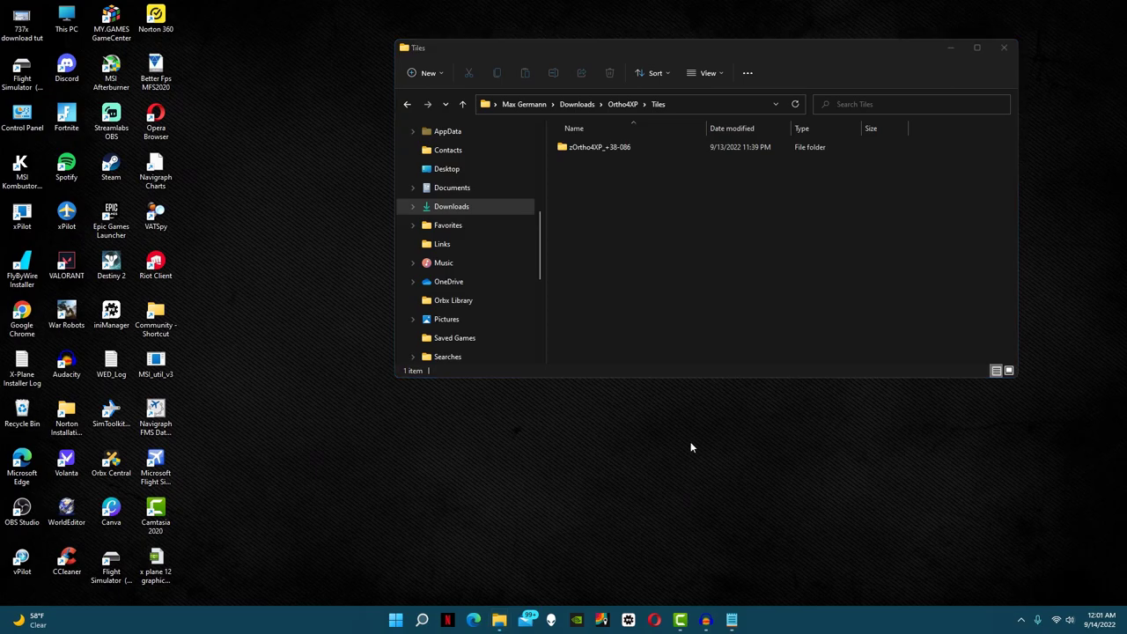
# Show D:/X-Plane 12/Custom Scenery in a second File Explorer window.
pyautogui.click(421, 619)
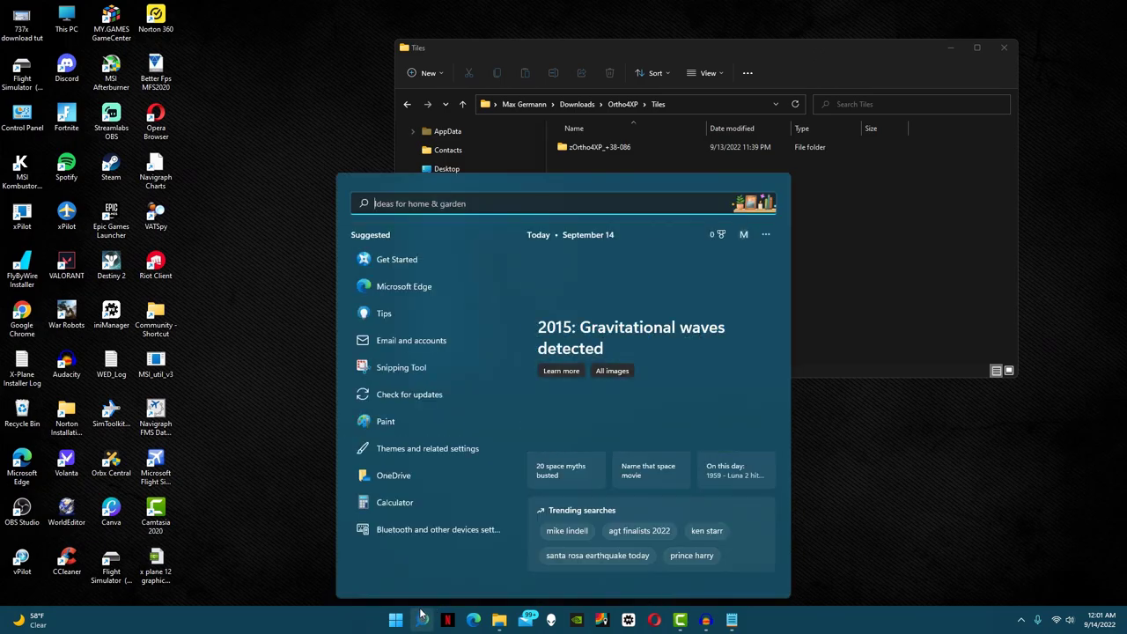
pyautogui.write('file')
pyautogui.click(397, 301)
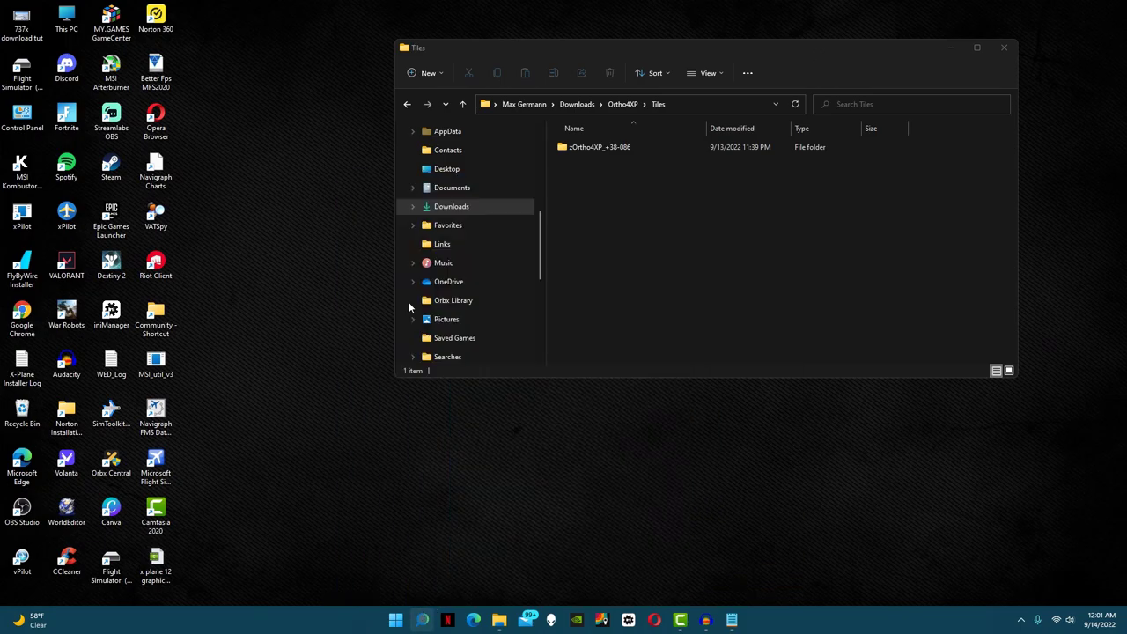
pyautogui.scroll(-3, 467, 332)
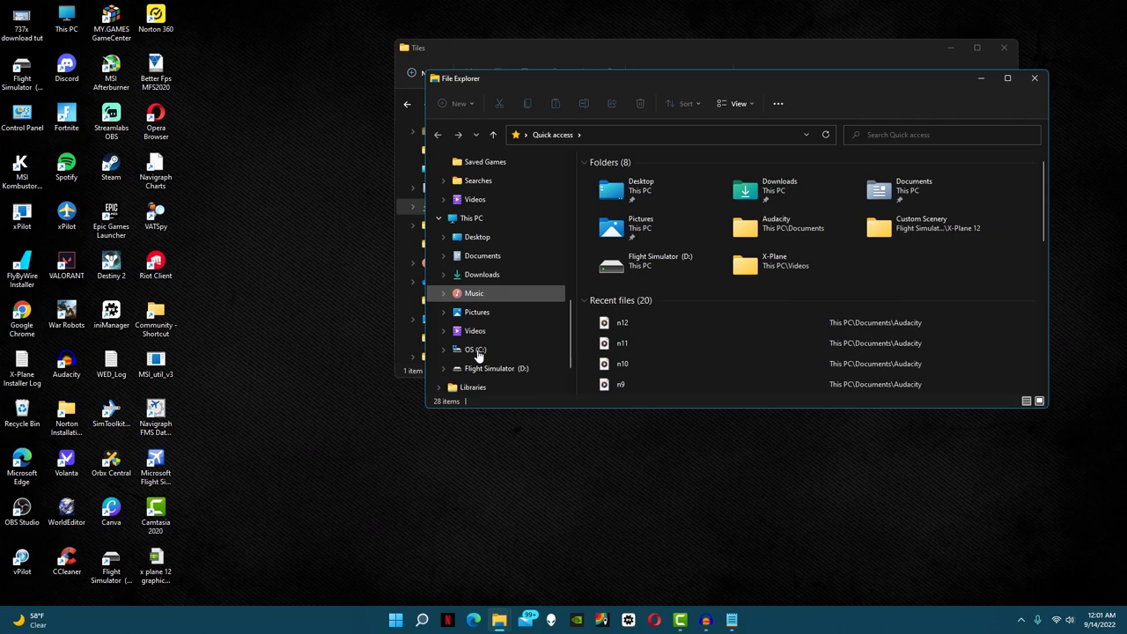
pyautogui.click(483, 368)
pyautogui.scroll(-3, 606, 339)
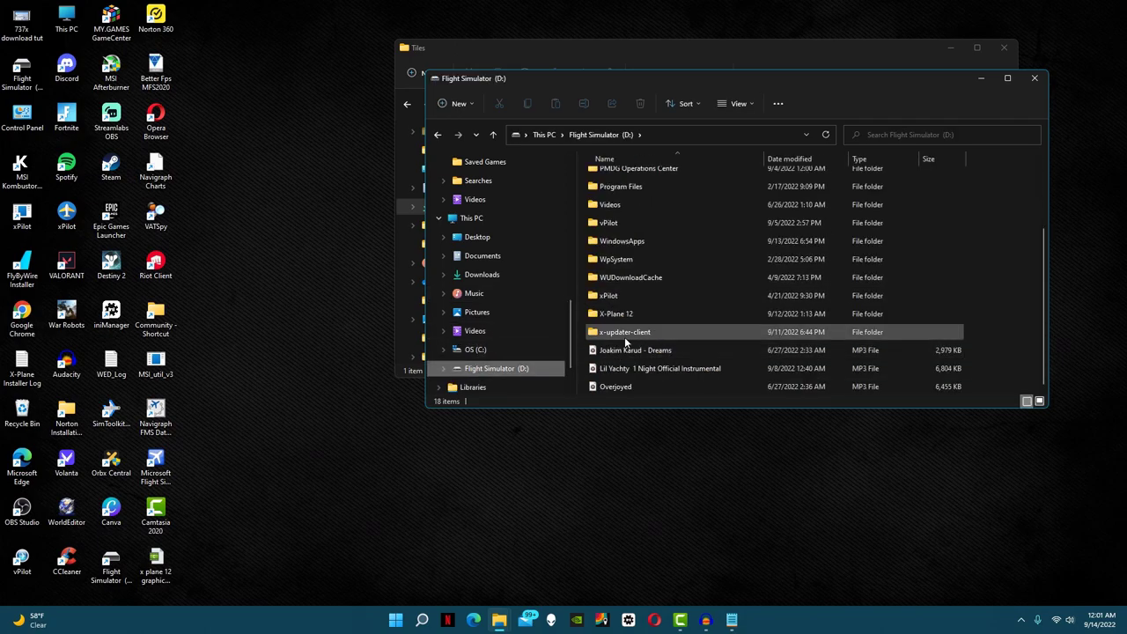
pyautogui.doubleClick(625, 316)
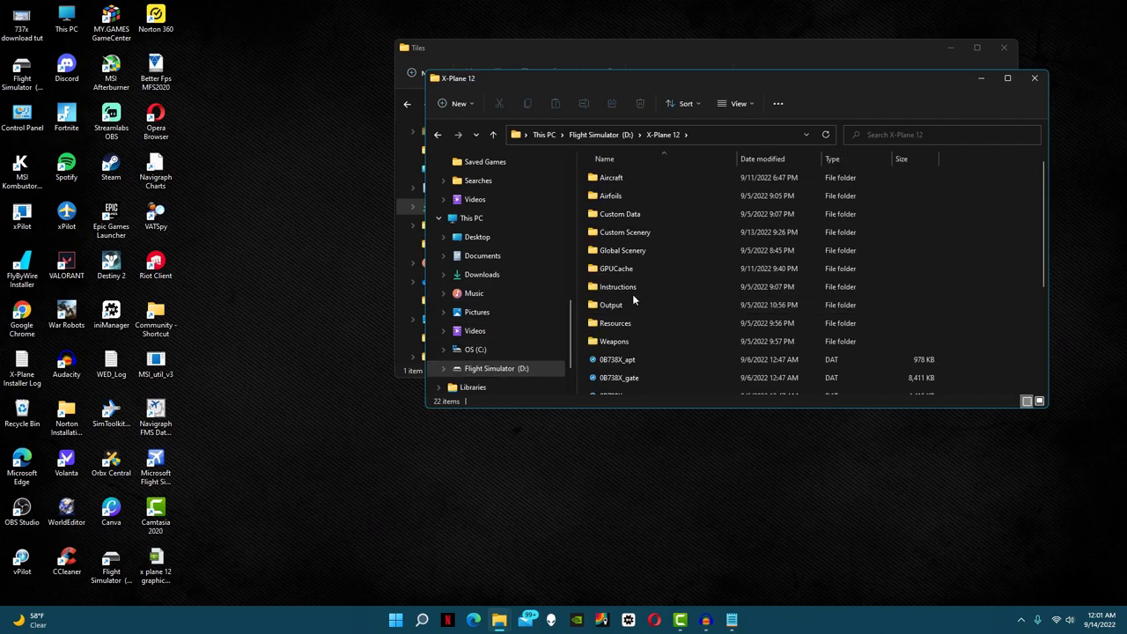
pyautogui.doubleClick(626, 234)
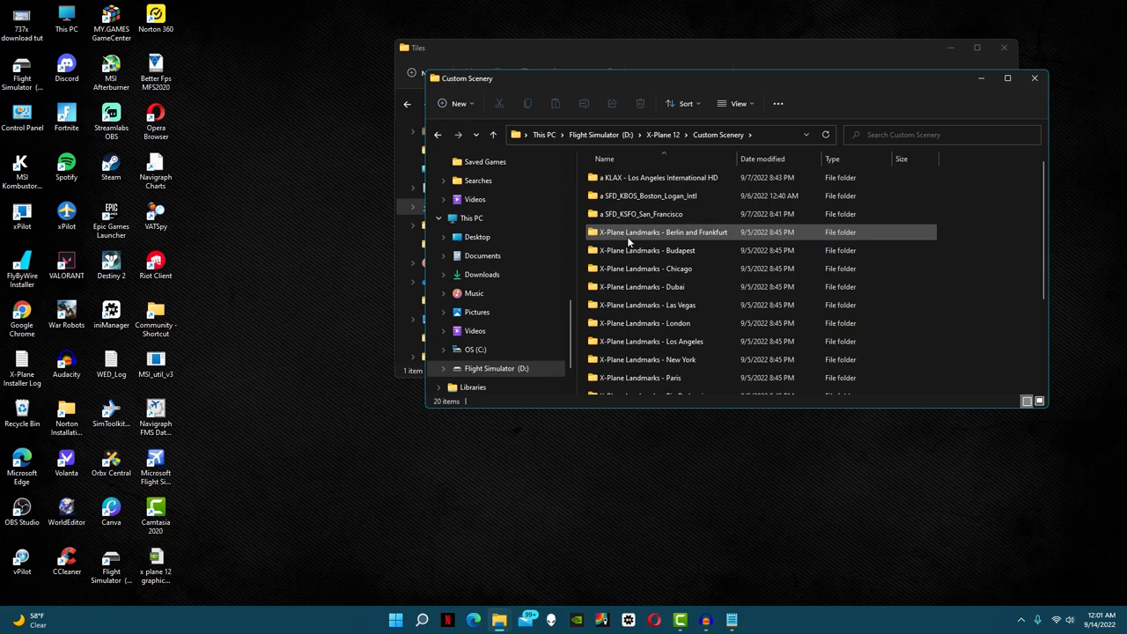
# Arrange the Custom Scenery and Tiles windows side by side and select the zOrtho4XP_+38-086 tile.
pyautogui.moveTo(572, 78); pyautogui.dragTo(4, 90)
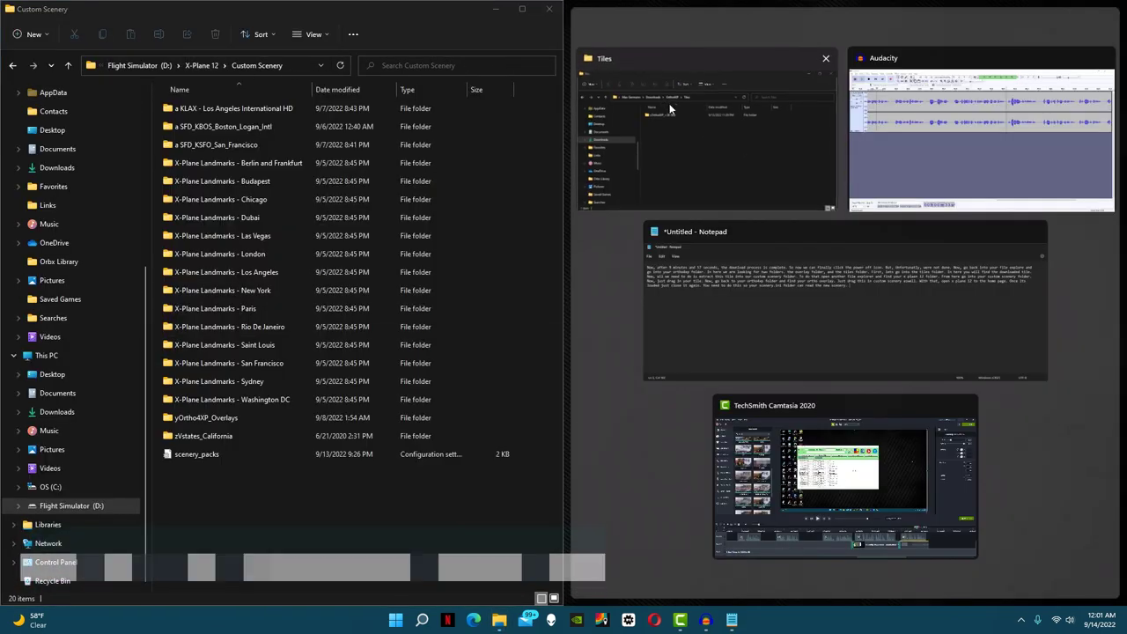
pyautogui.click(702, 150)
pyautogui.click(763, 108)
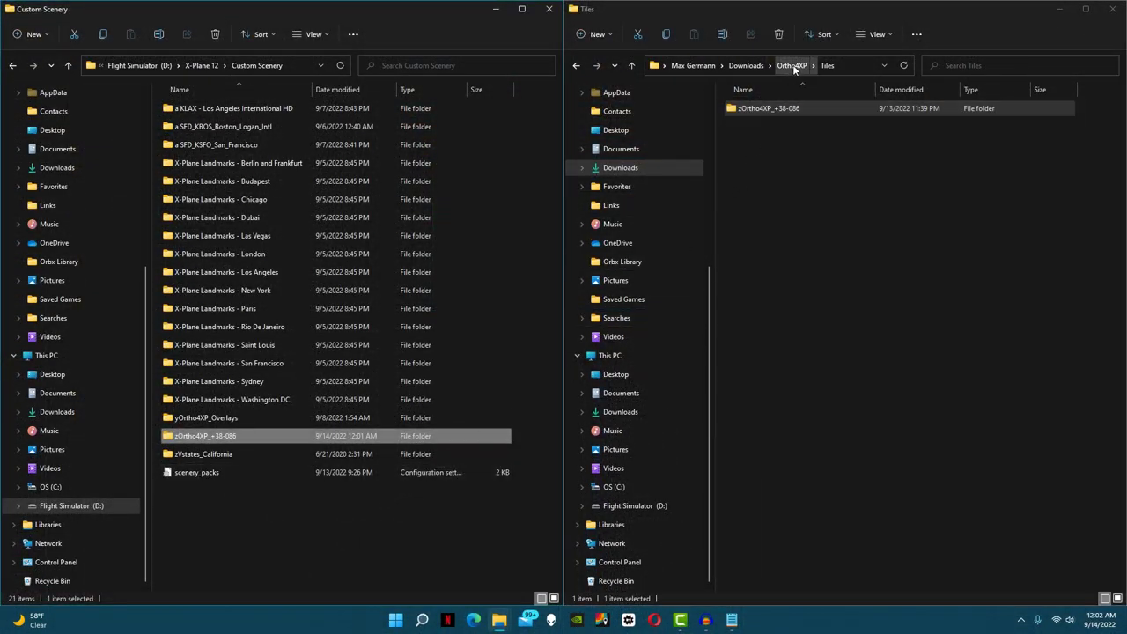
# Copy yOrtho4XP_Overlays from the Ortho4XP folder into Custom Scenery, replacing existing files.
pyautogui.click(792, 66)
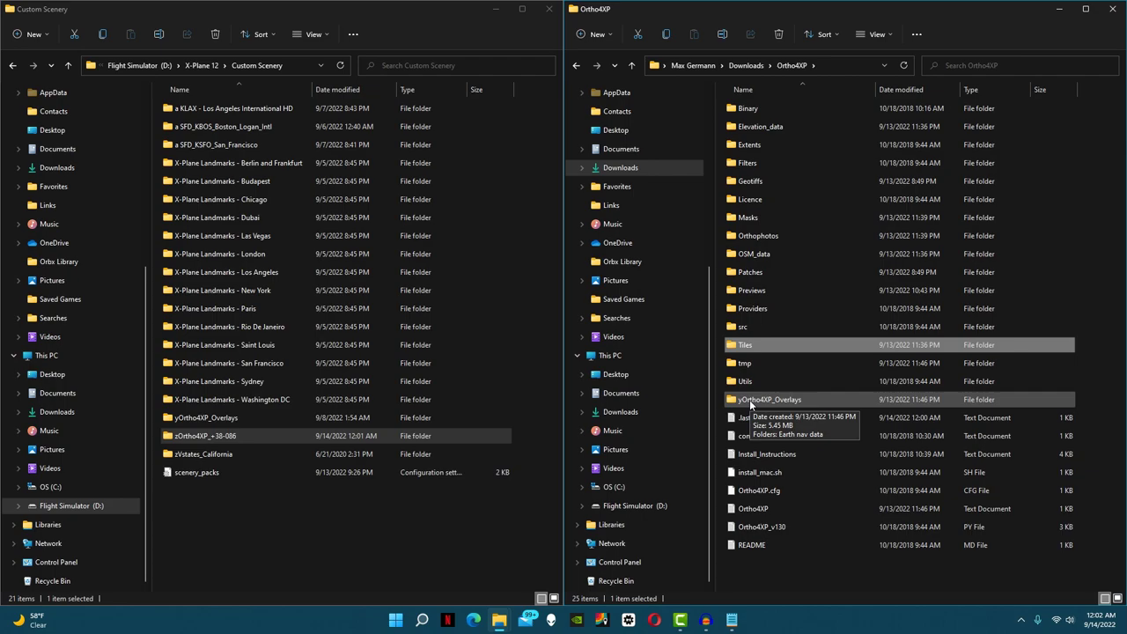
pyautogui.moveTo(749, 400); pyautogui.dragTo(462, 517)
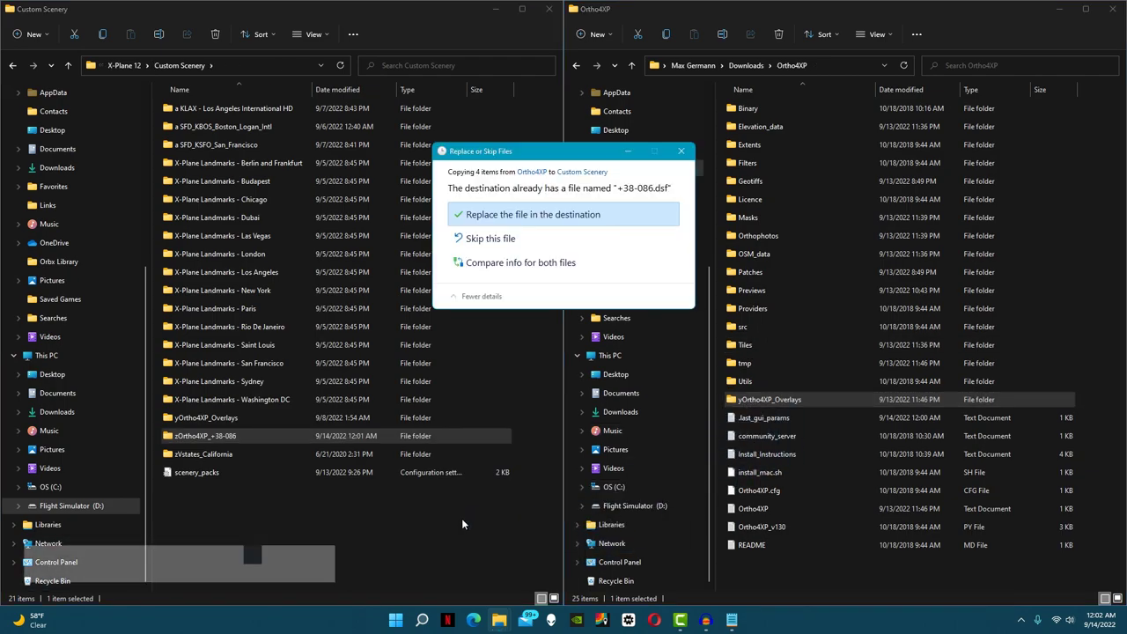
pyautogui.click(519, 224)
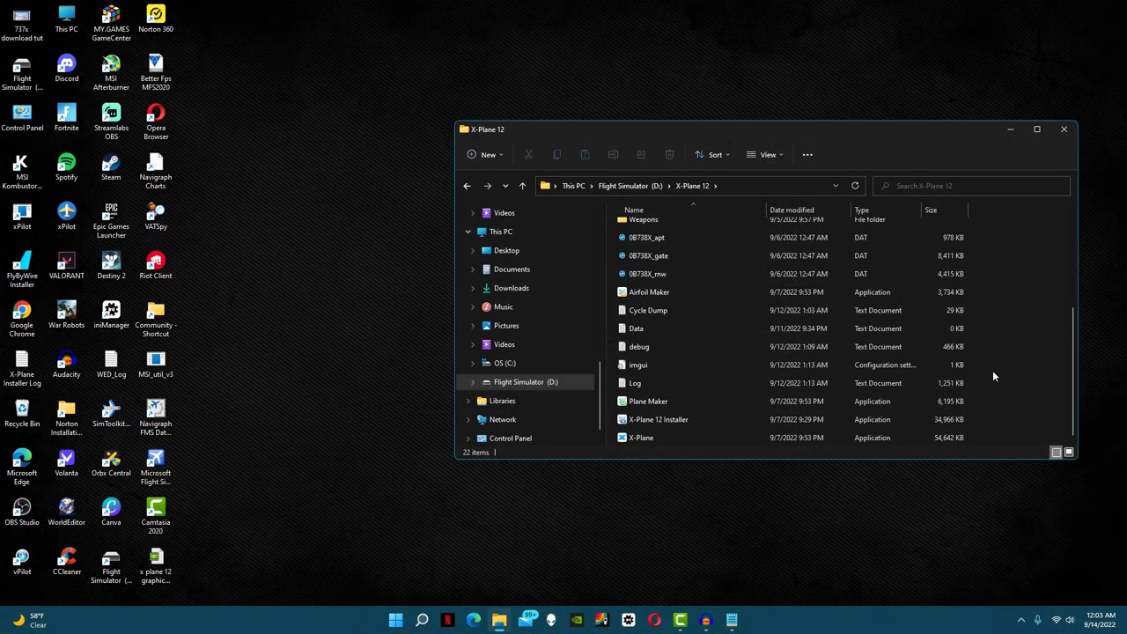
# Start X-Plane.exe, let it reach the main menu, then quit X-Plane.
pyautogui.click(878, 438)
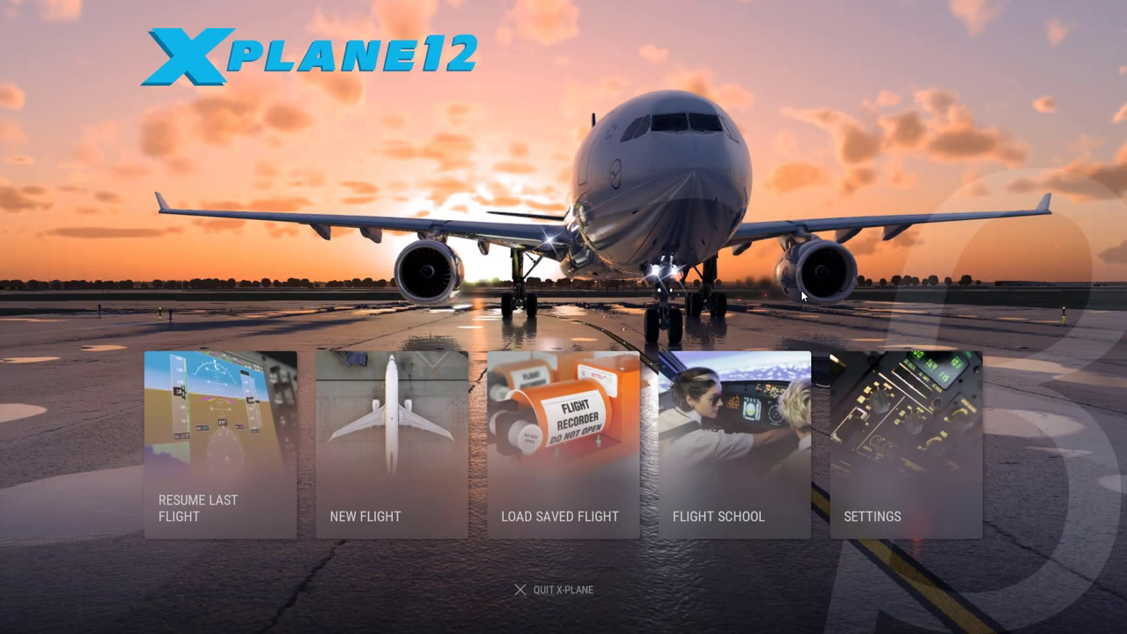
pyautogui.click(567, 587)
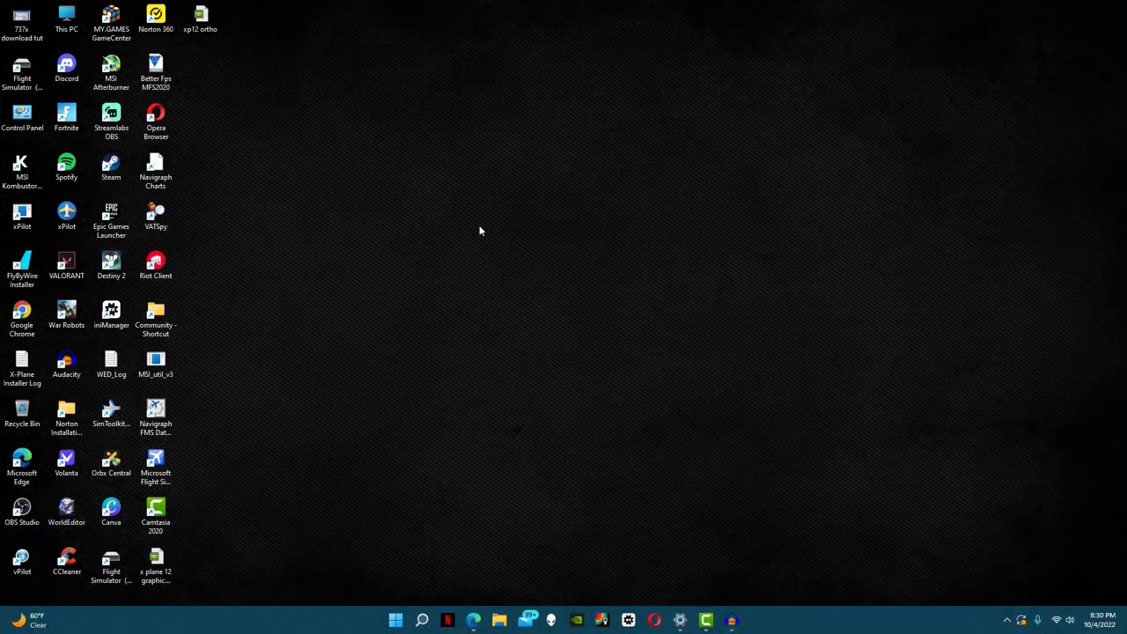
# Open D:/X-Plane 12/Custom Scenery from Quick access and scroll down to scenery_packs.
pyautogui.click(498, 619)
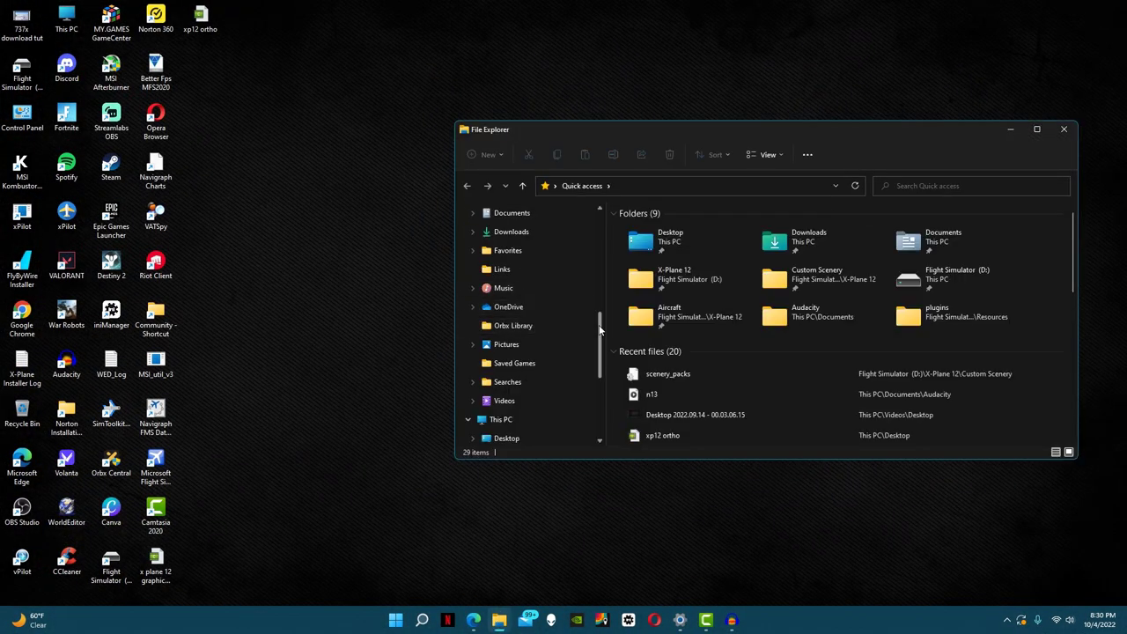
pyautogui.click(533, 287)
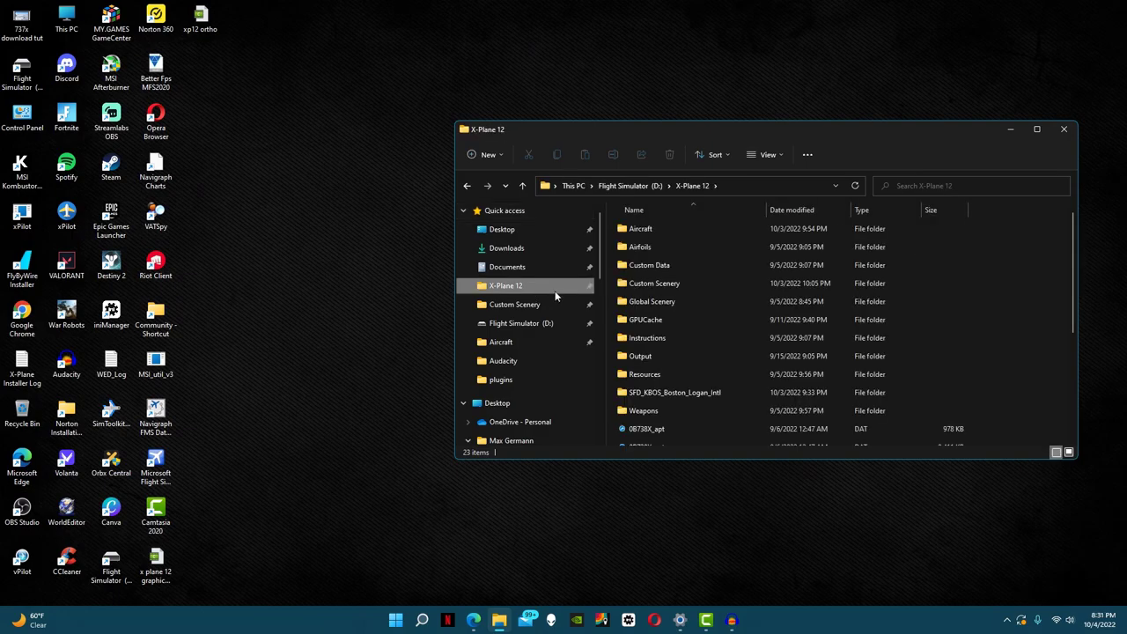
pyautogui.doubleClick(650, 283)
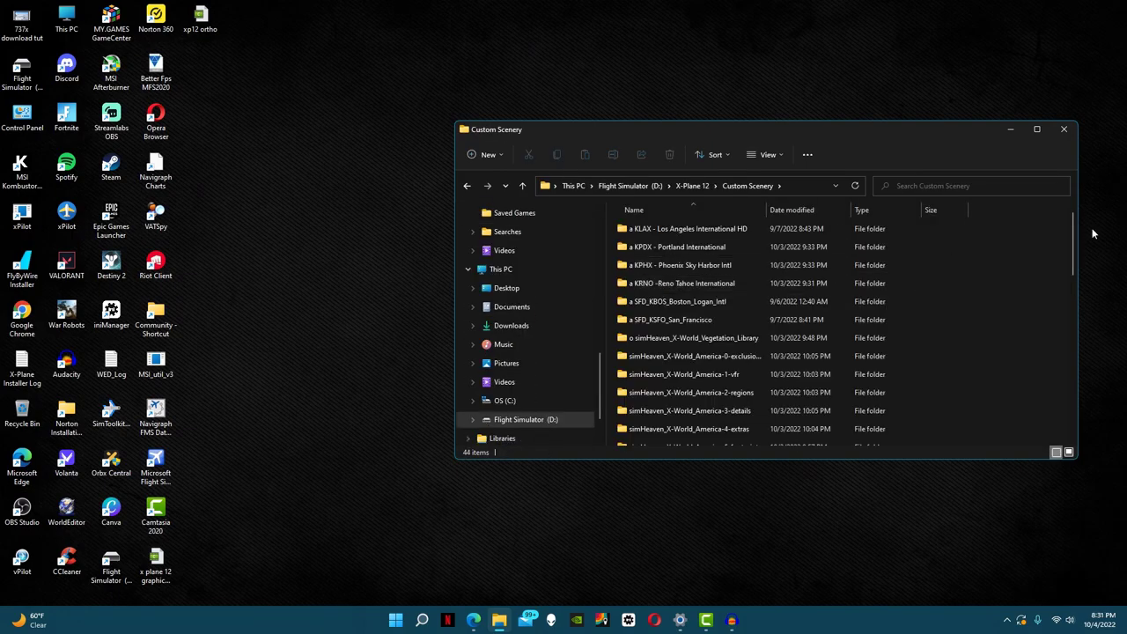
pyautogui.moveTo(1074, 231); pyautogui.dragTo(980, 418)
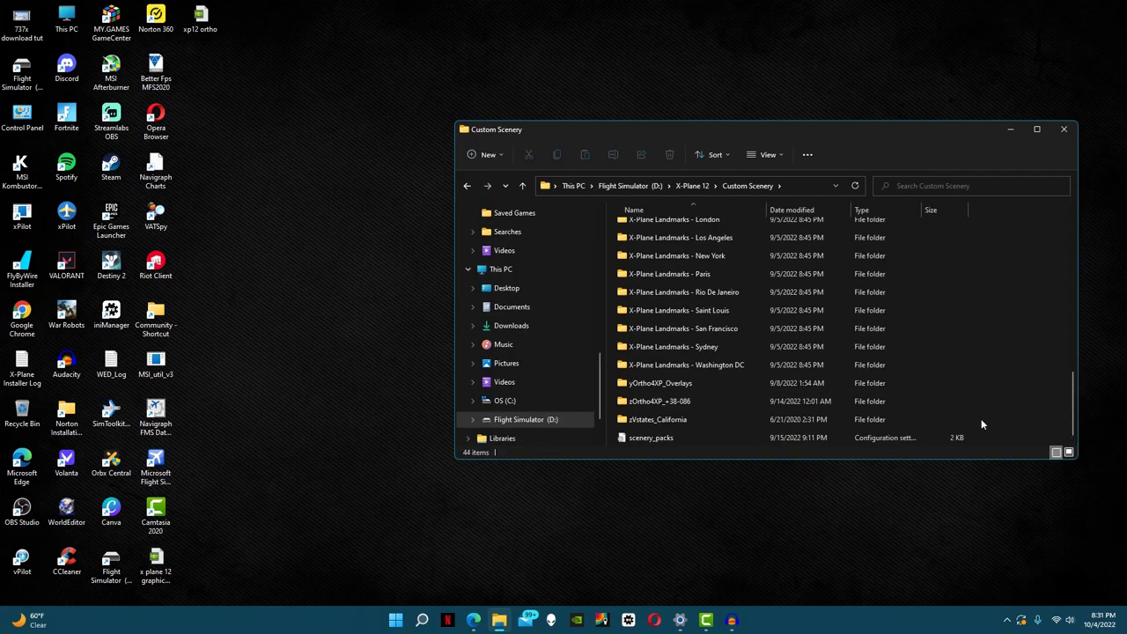
# In a maximized Notepad, cut the zOrtho4XP_+38-086 line and paste it below zVstates_California, then close.
pyautogui.doubleClick(705, 437)
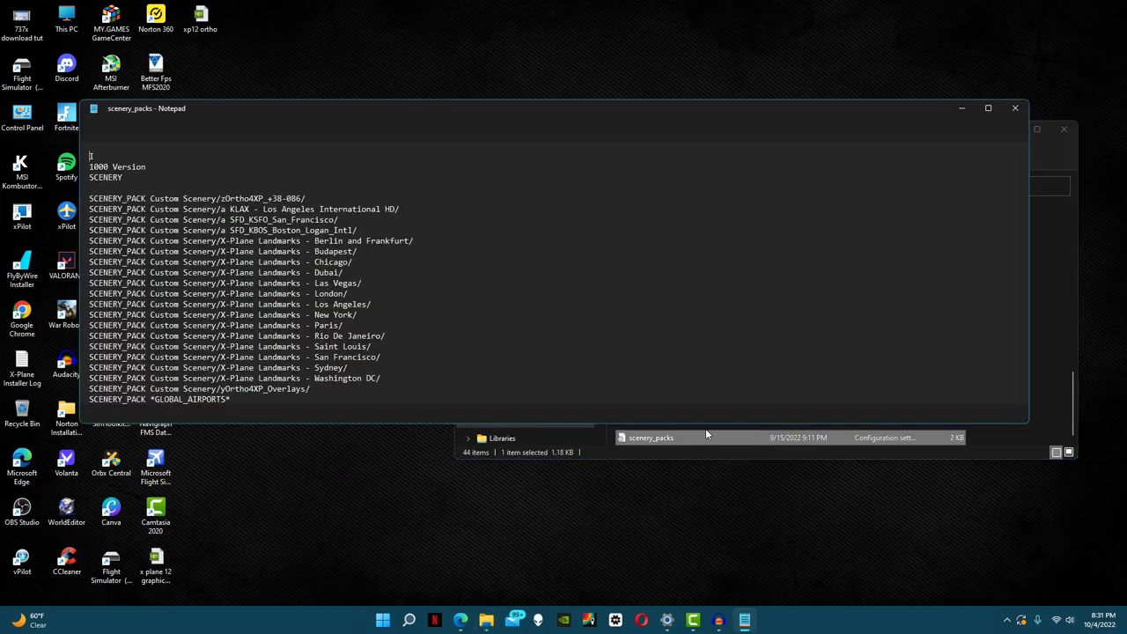
pyautogui.click(986, 113)
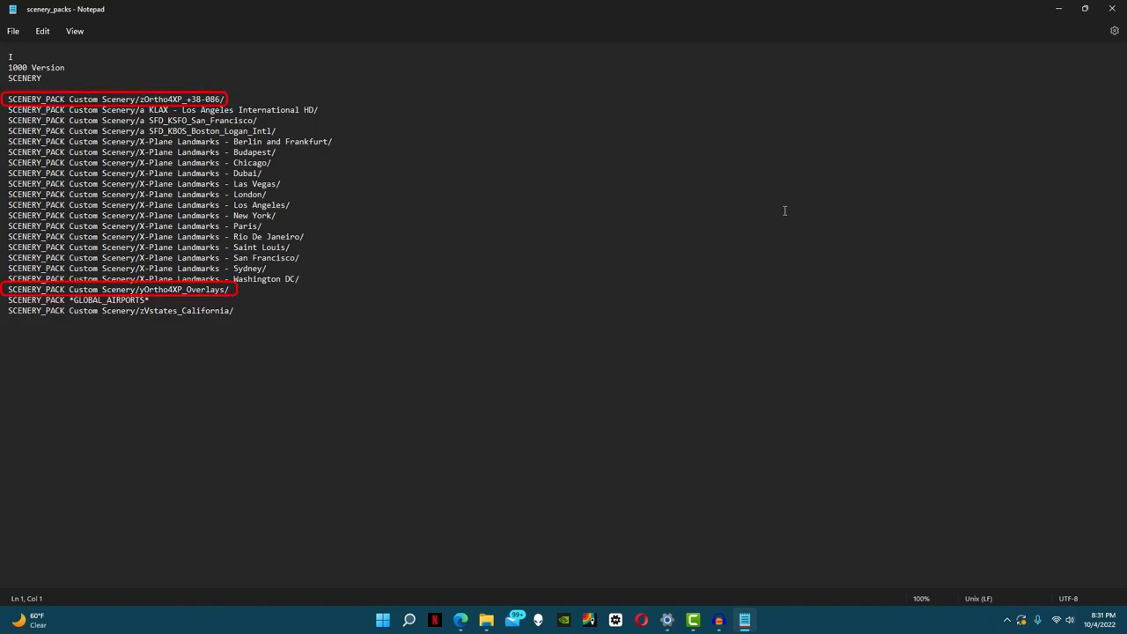
pyautogui.moveTo(227, 98); pyautogui.dragTo(7, 98)
pyautogui.rightClick(32, 99)
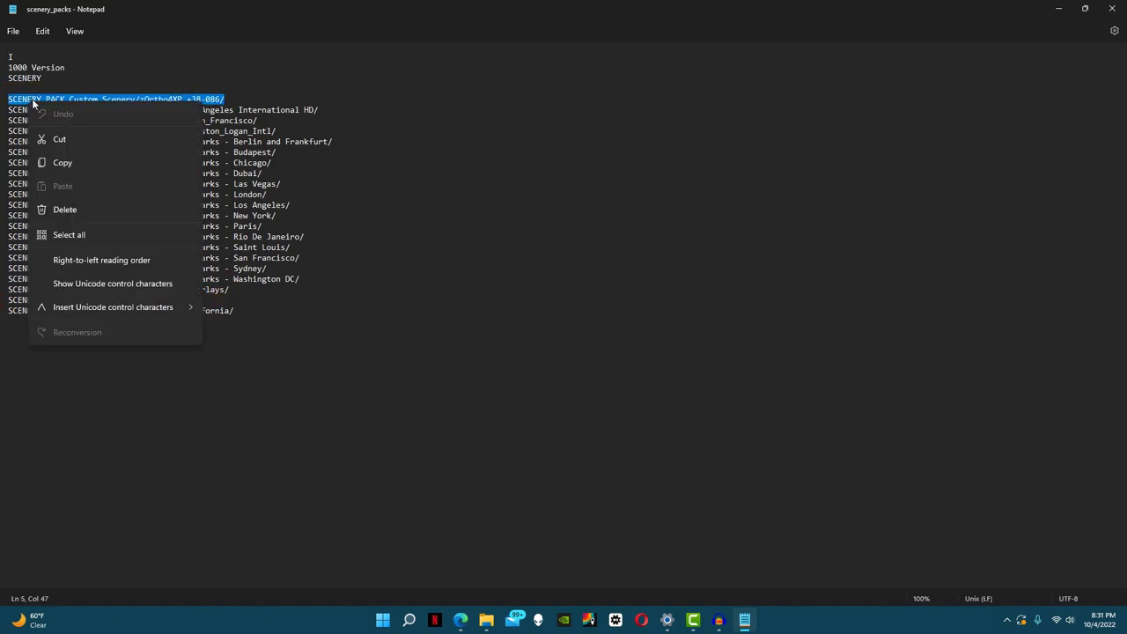
pyautogui.click(63, 139)
pyautogui.click(180, 328)
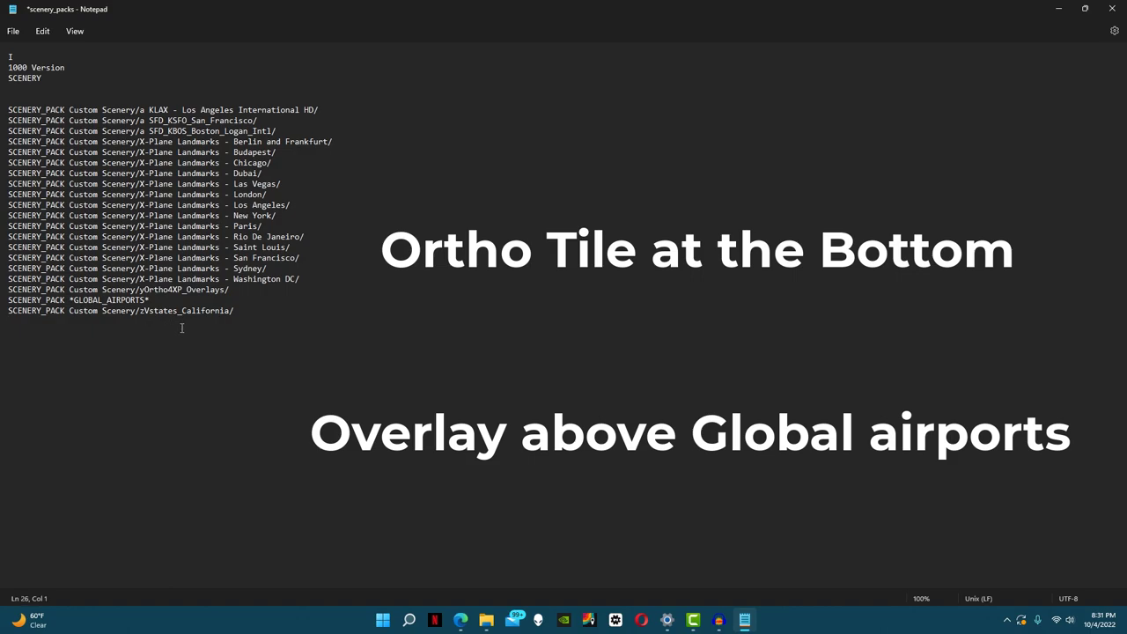
pyautogui.hotkey('ctrl', 'v')
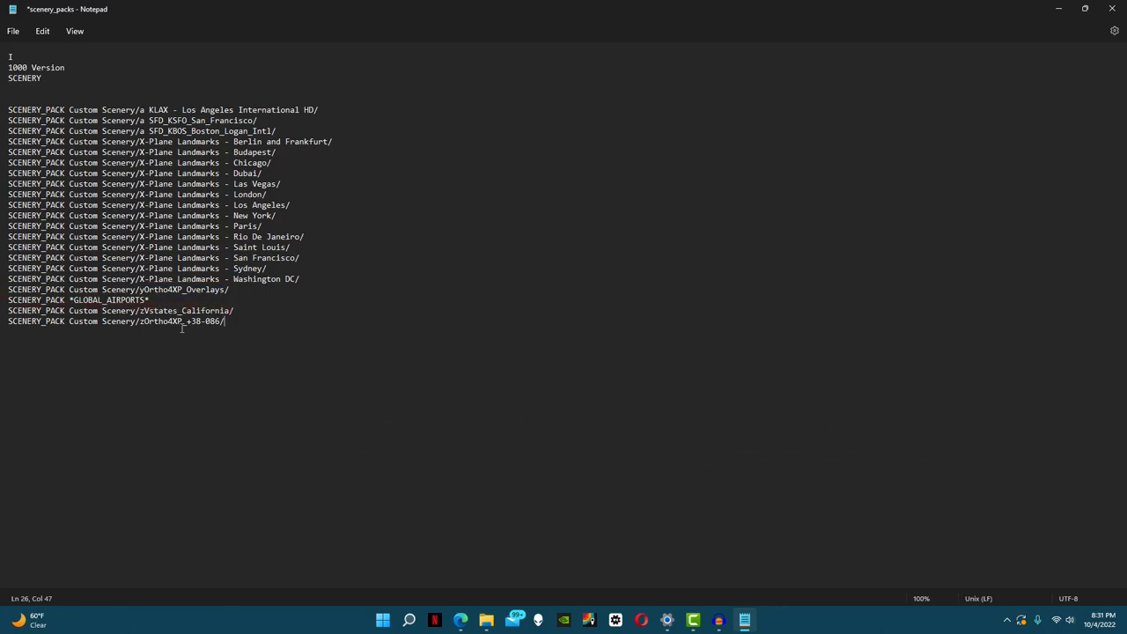
pyautogui.click(1111, 7)
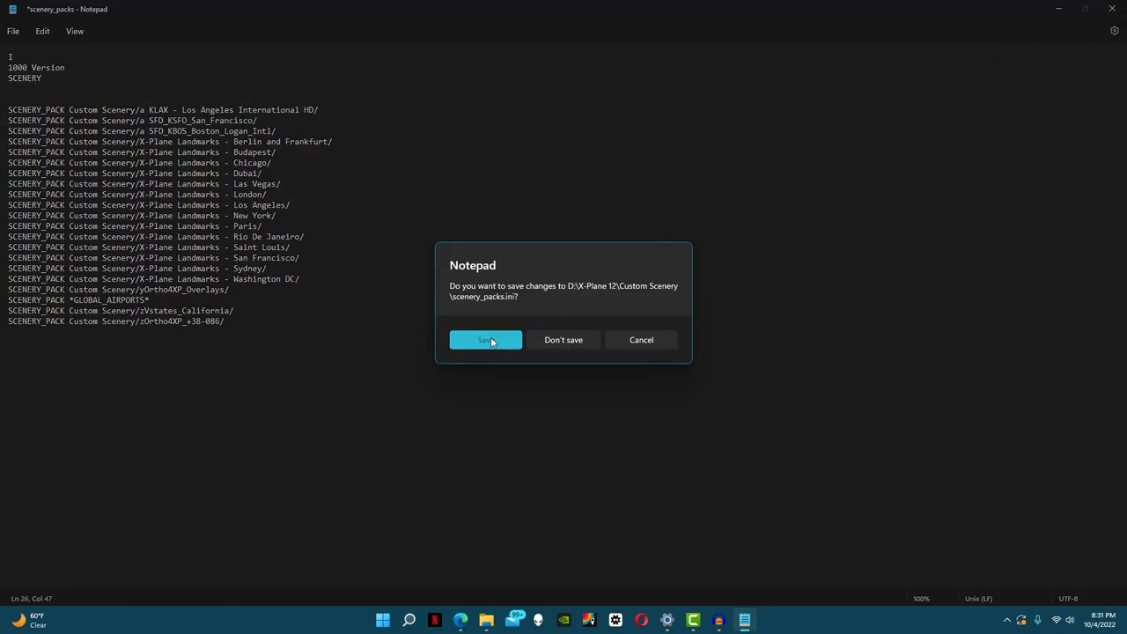